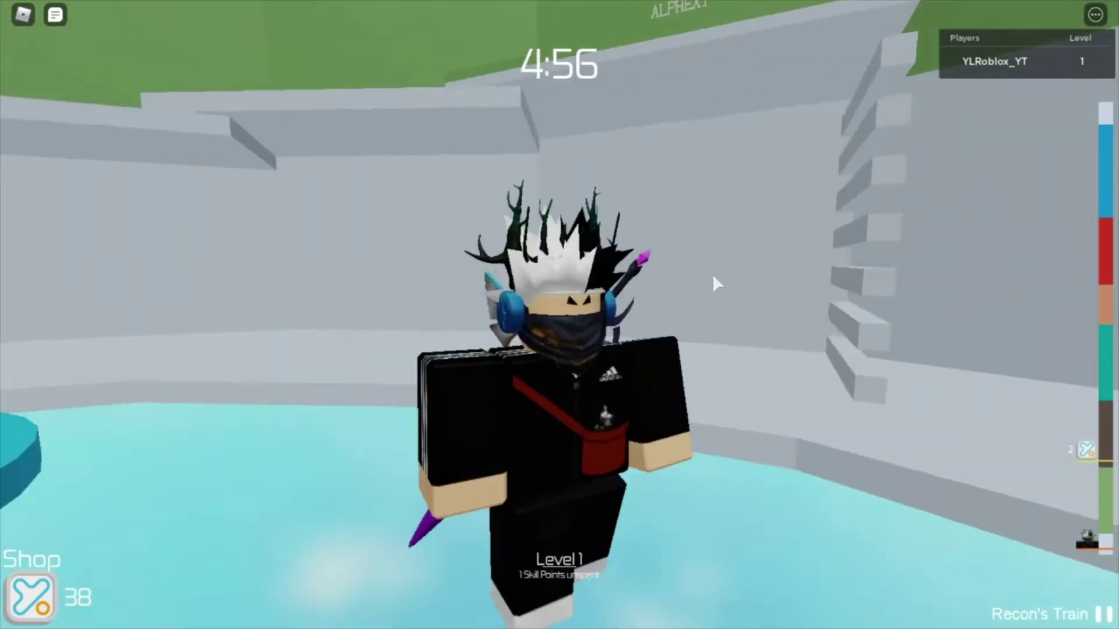
Walk the Roblox avatar to the stairs and up onto the green platform
key("d")
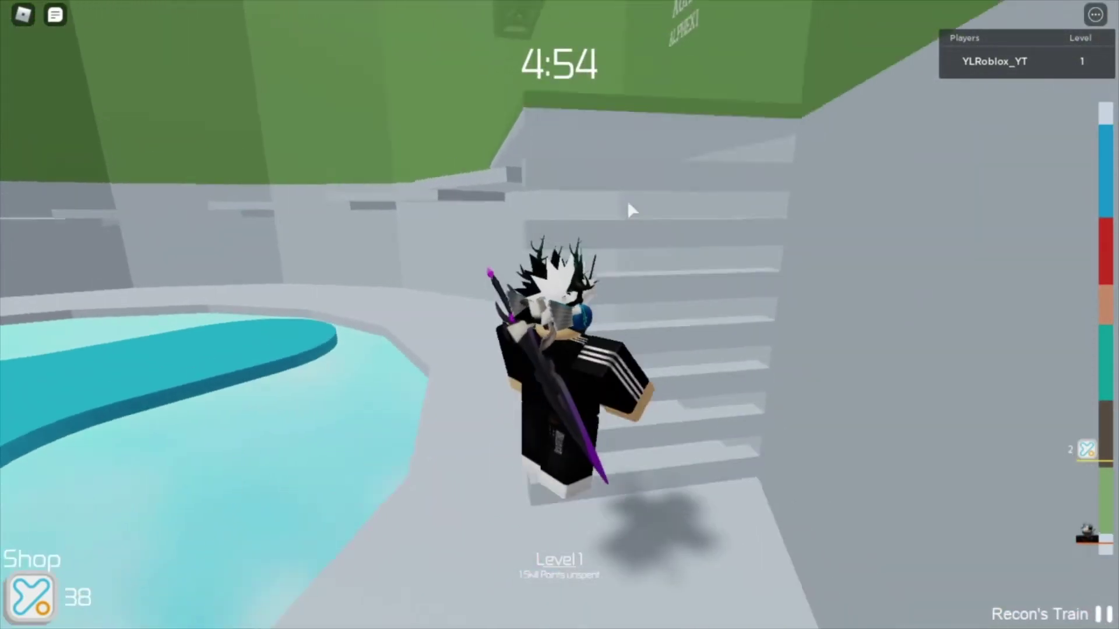
key("w")
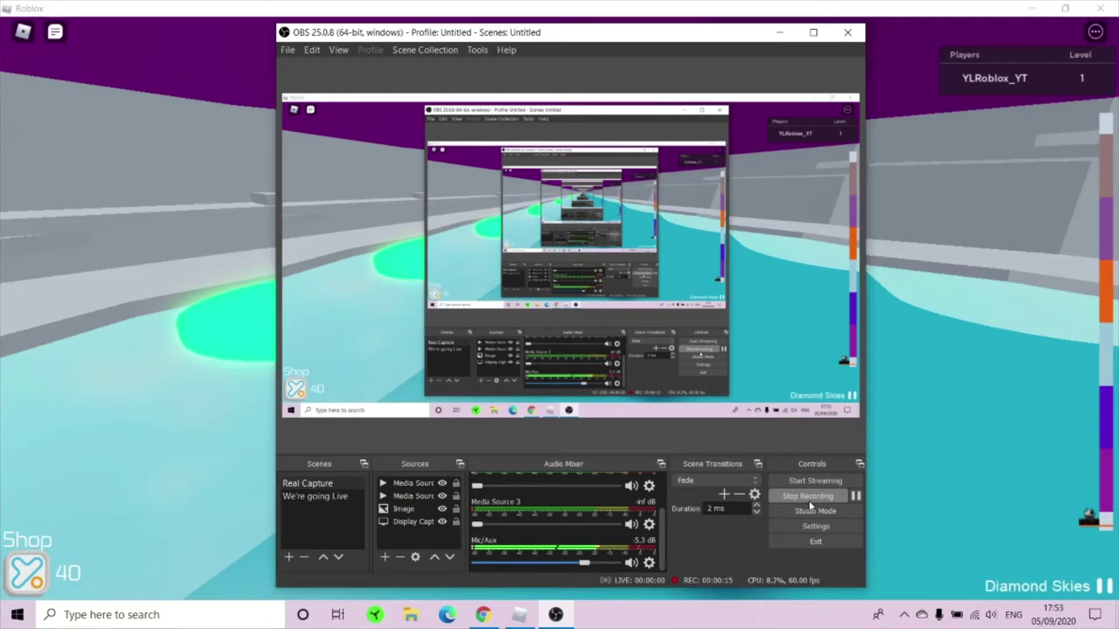
Open OBS Settings on the Output page, showing CBR streaming at 10000 Kbps with the veryfast preset
left_click(807, 528)
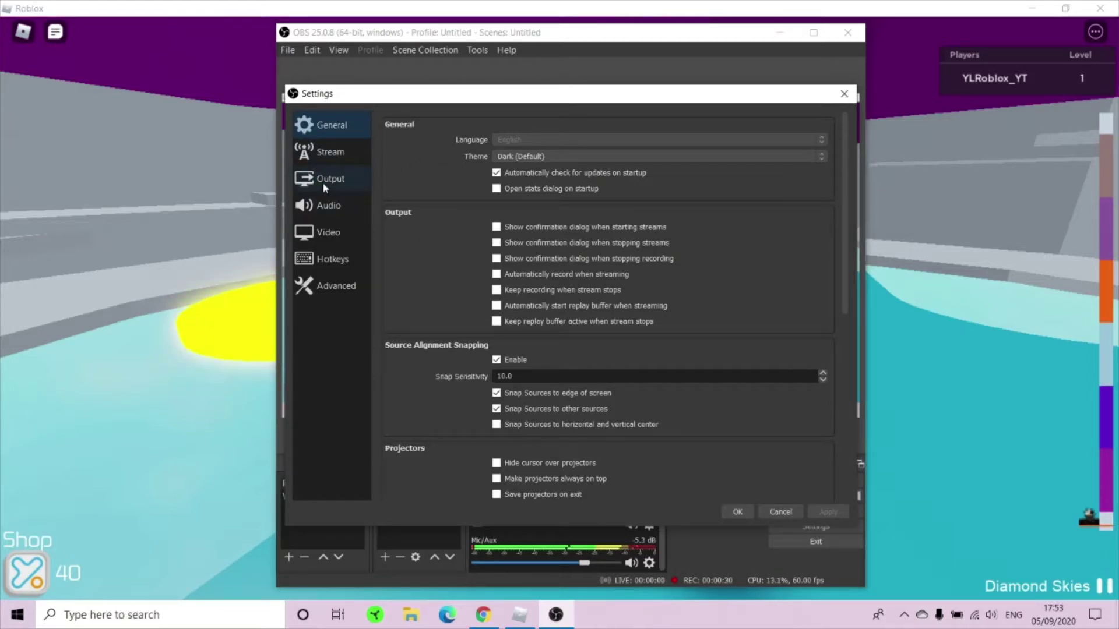
left_click(324, 186)
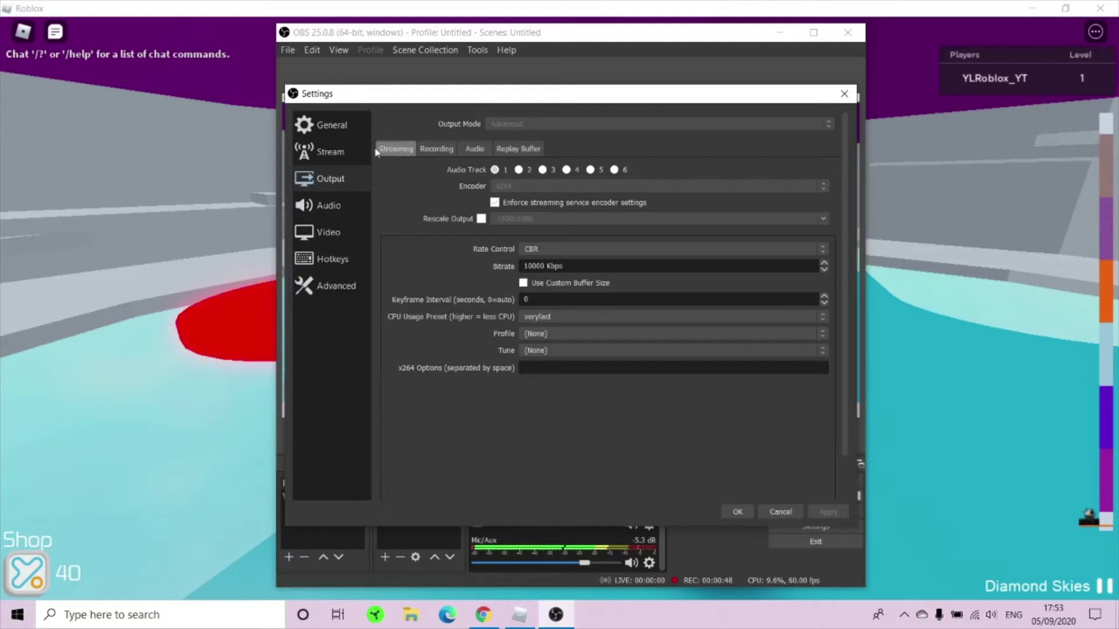
left_click(436, 149)
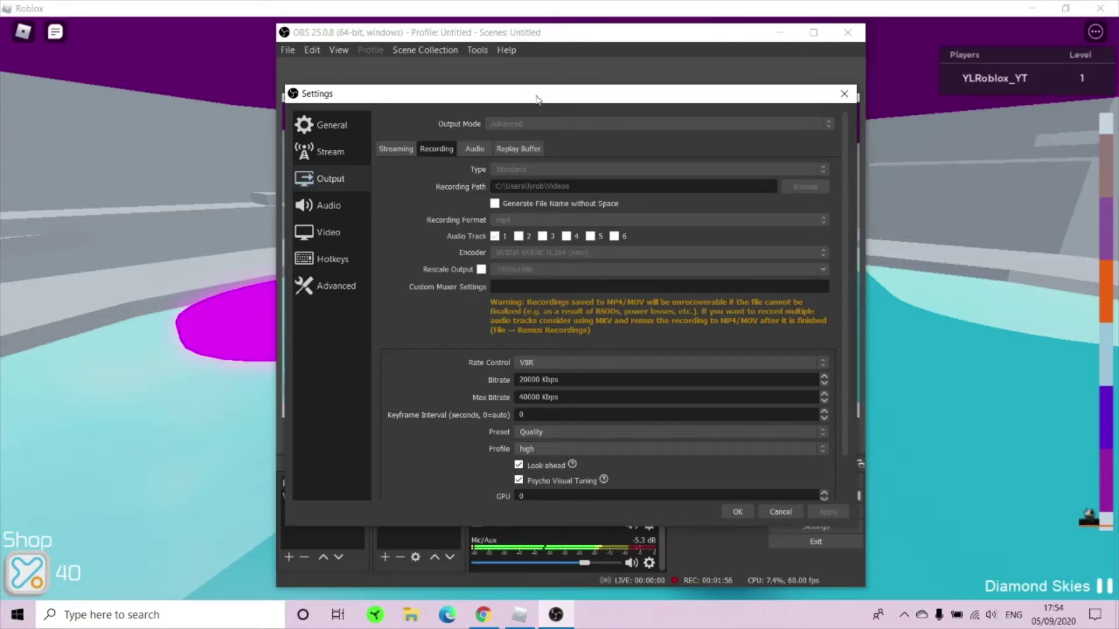
left_click_drag(536, 107, 500, 480)
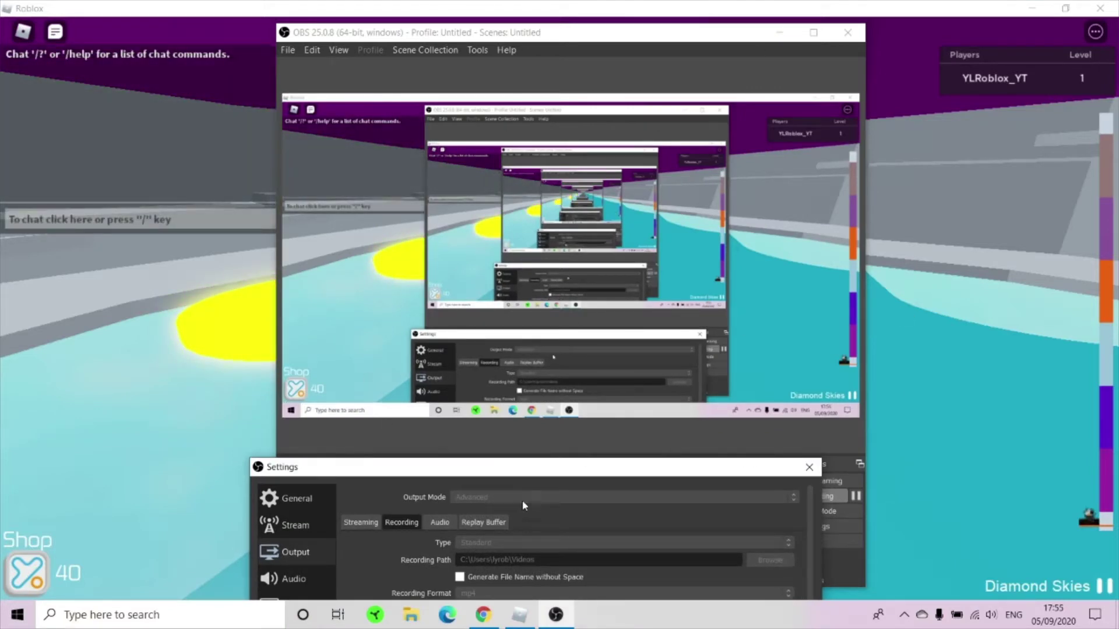
left_click_drag(519, 472, 504, 572)
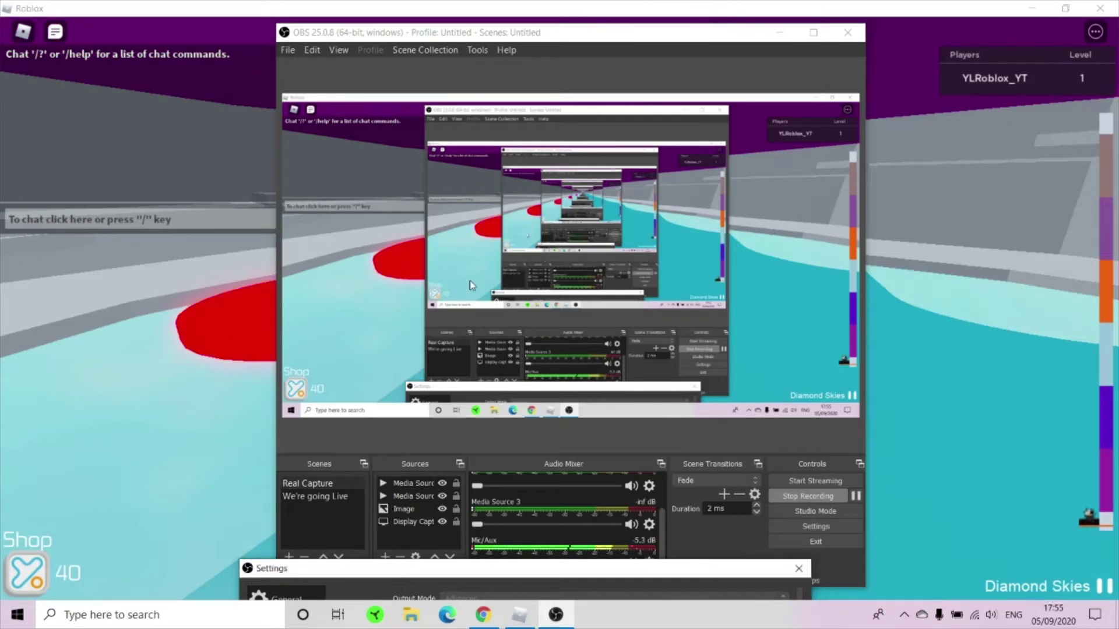
left_click_drag(492, 568, 540, 118)
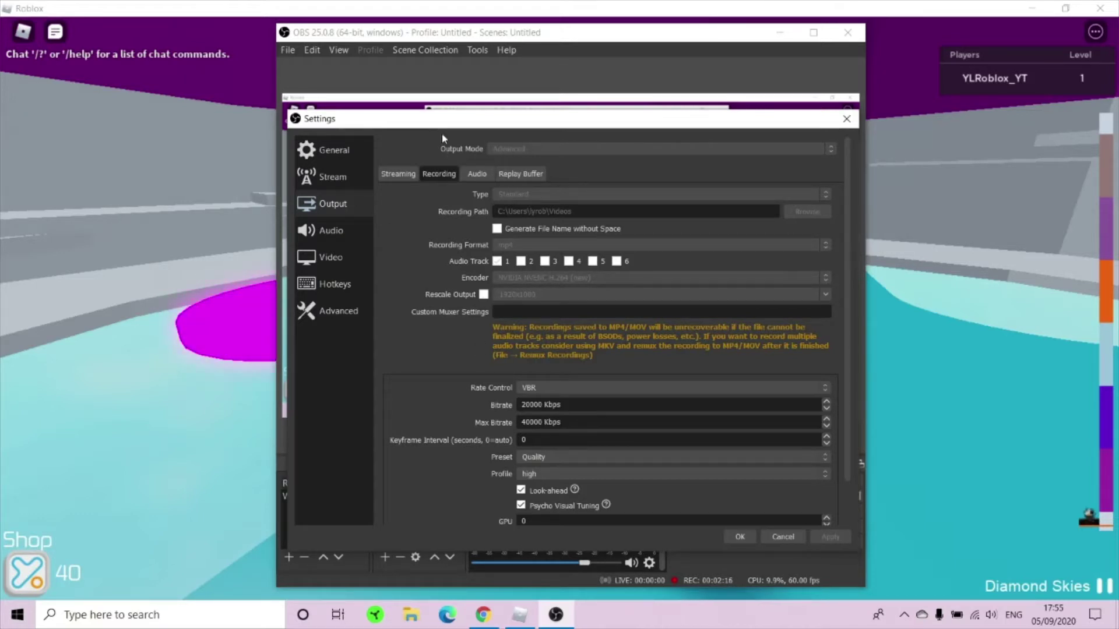
left_click_drag(416, 118, 412, 207)
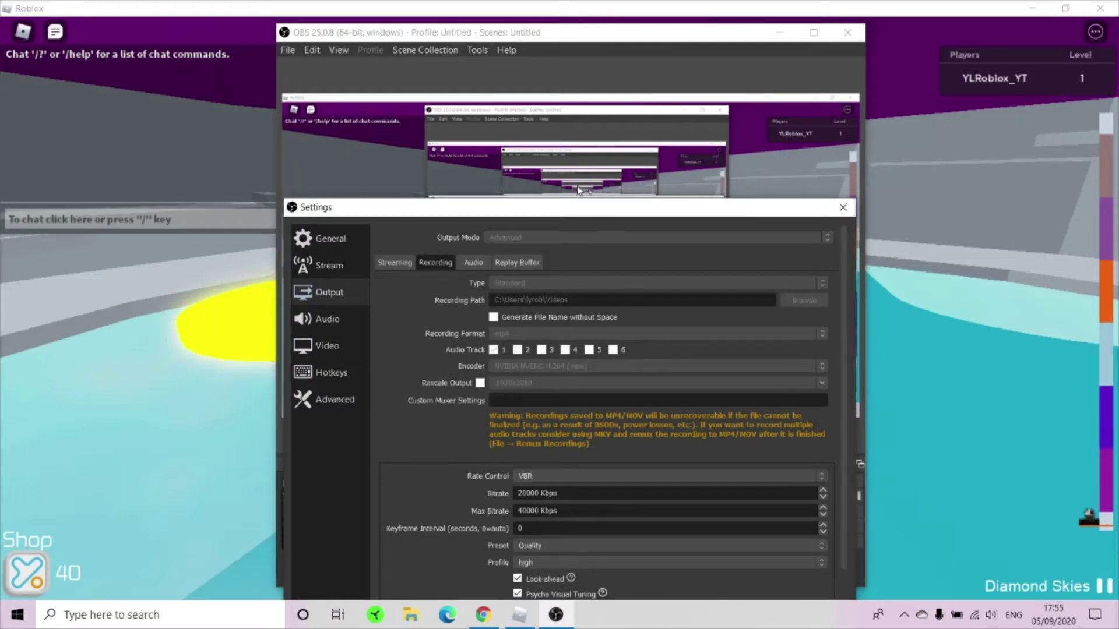
left_click_drag(547, 207, 561, 85)
left_click(537, 356)
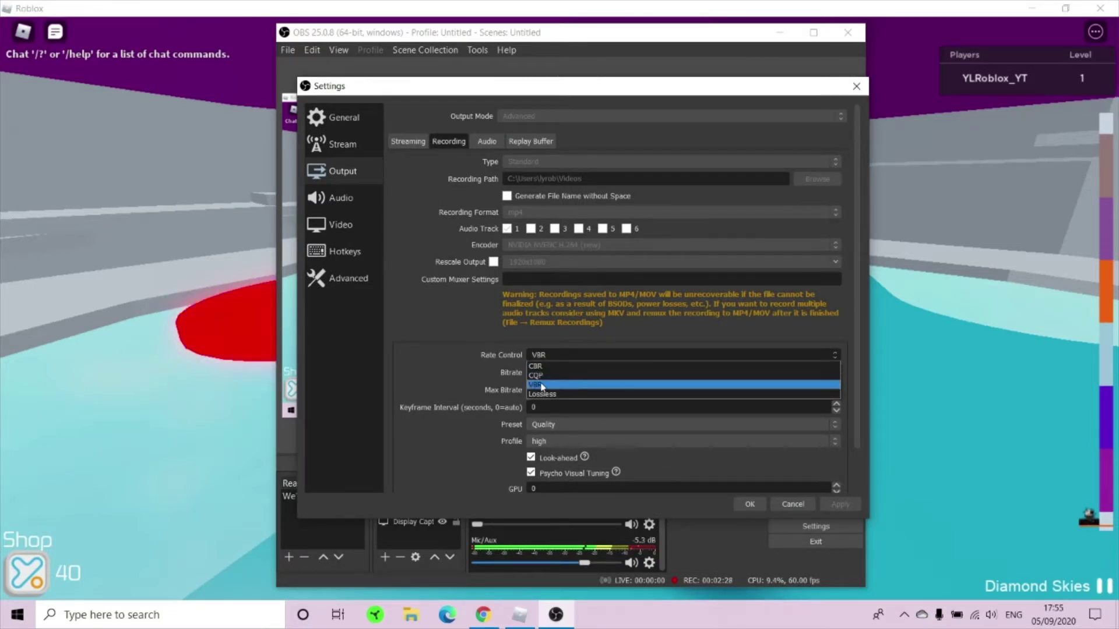
left_click(545, 385)
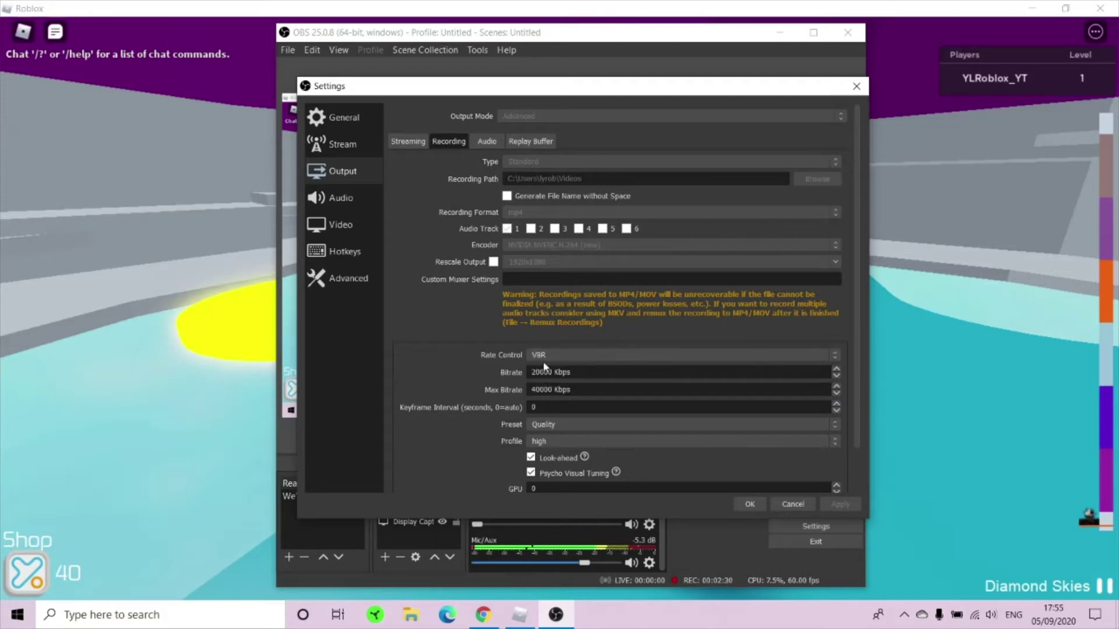
scroll(585, 338, "down", 1)
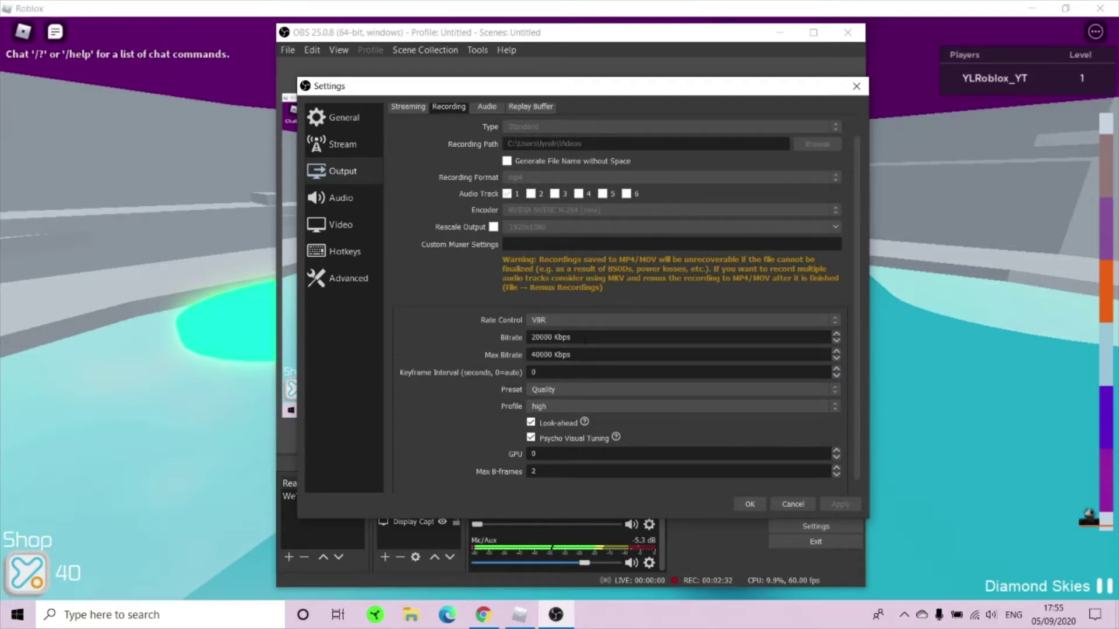
left_click_drag(574, 337, 483, 353)
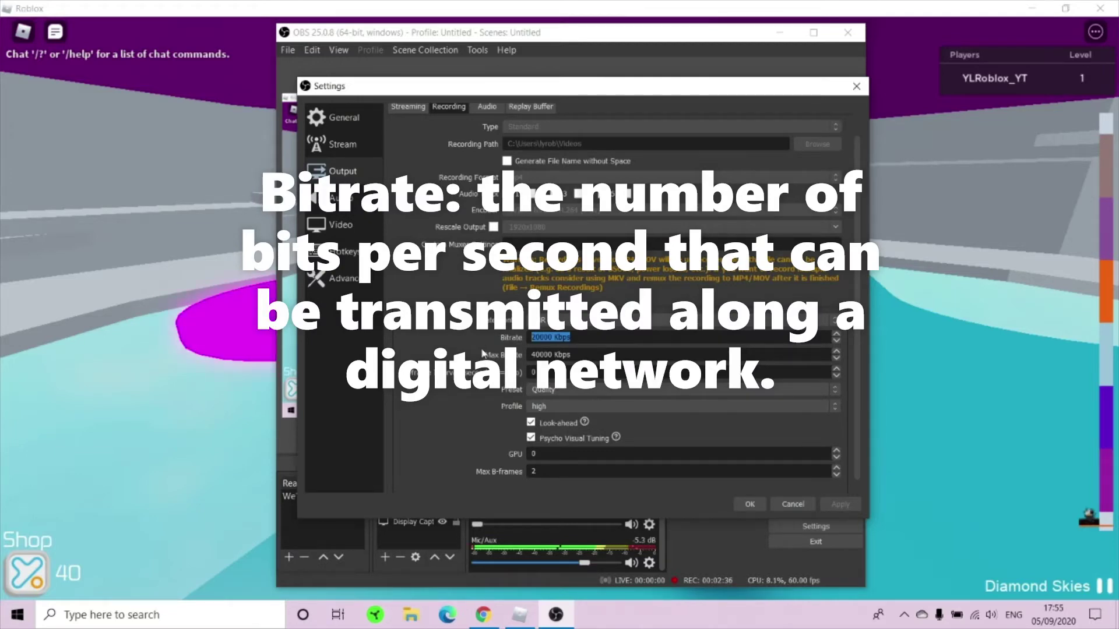
type("1000")
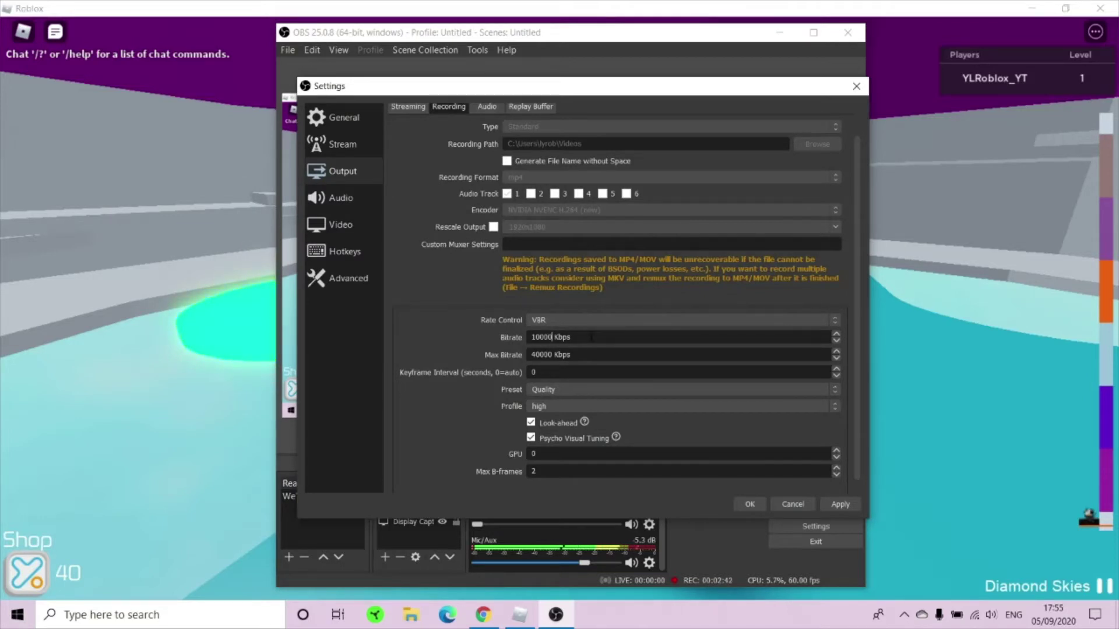
key("Tab")
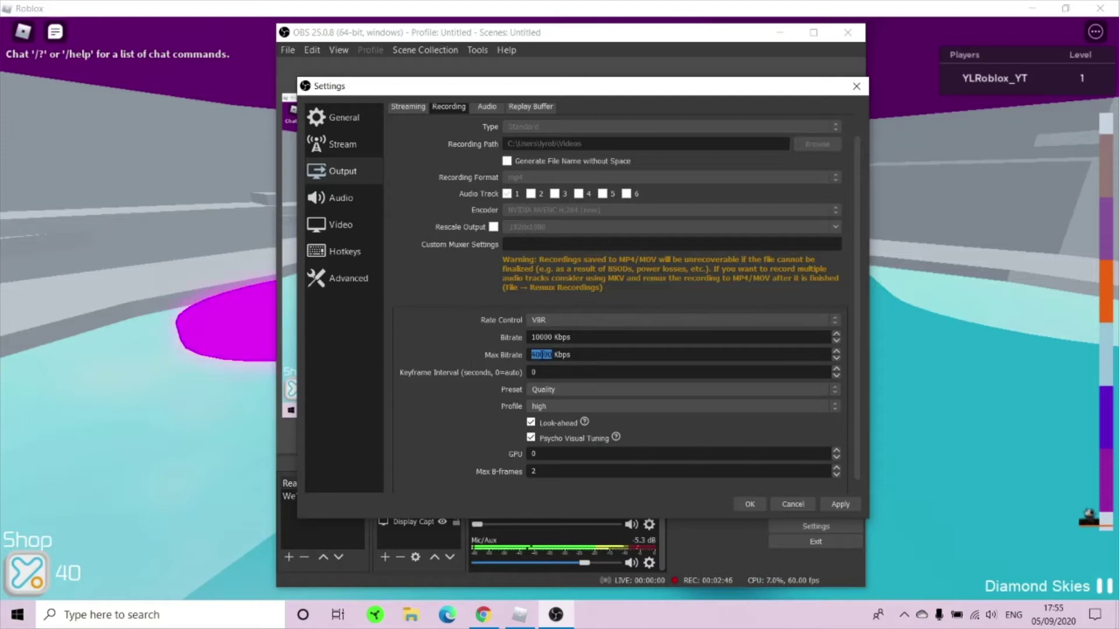
type("0")
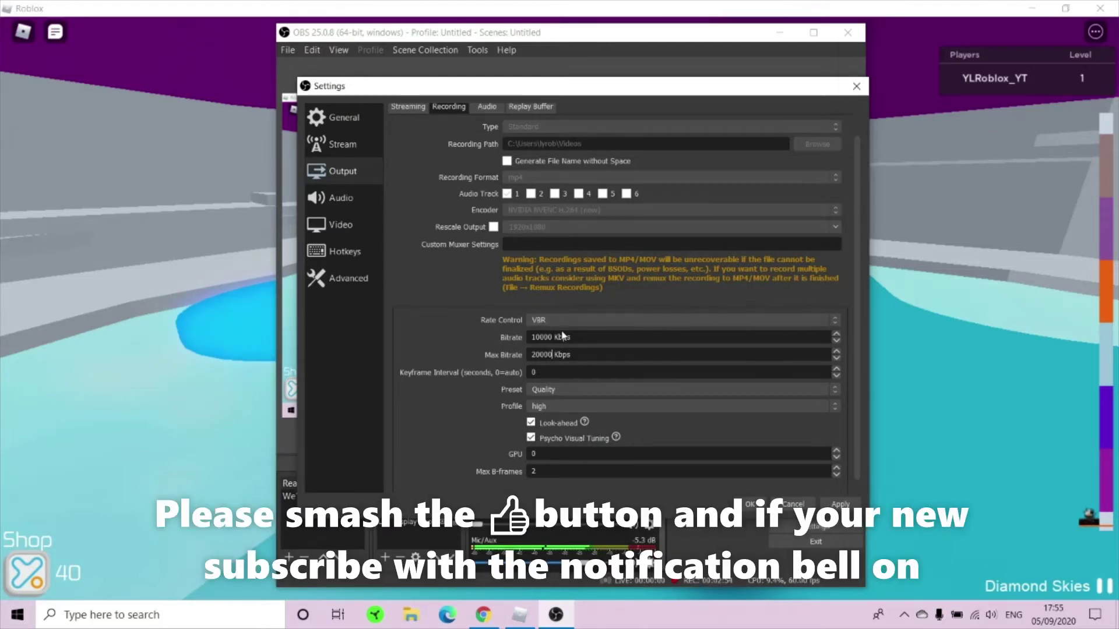
key("shift+Tab")
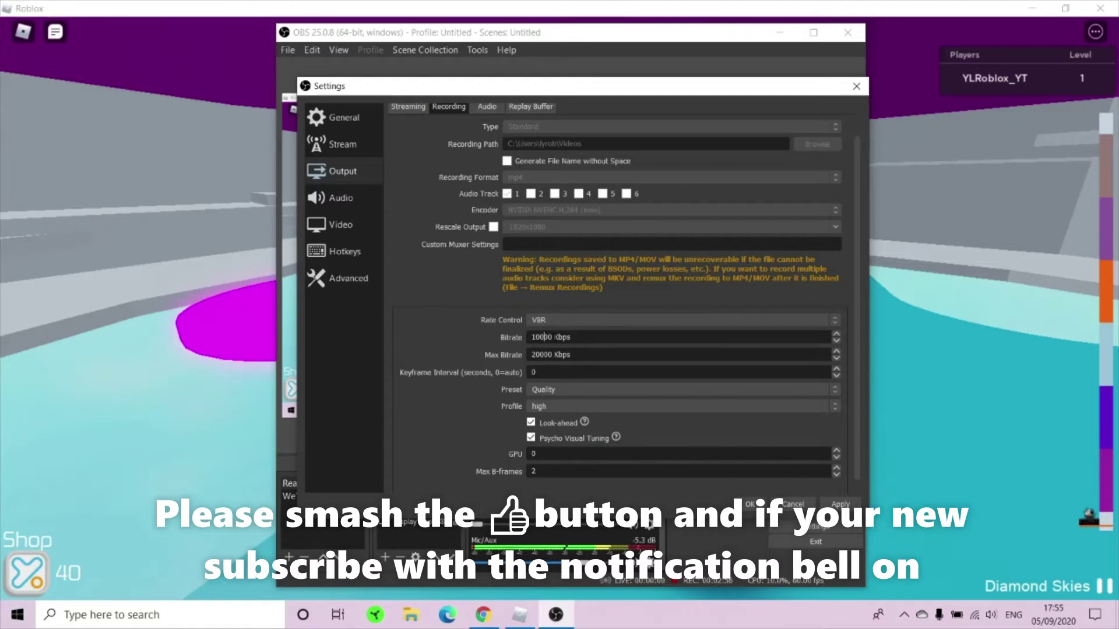
type("2000")
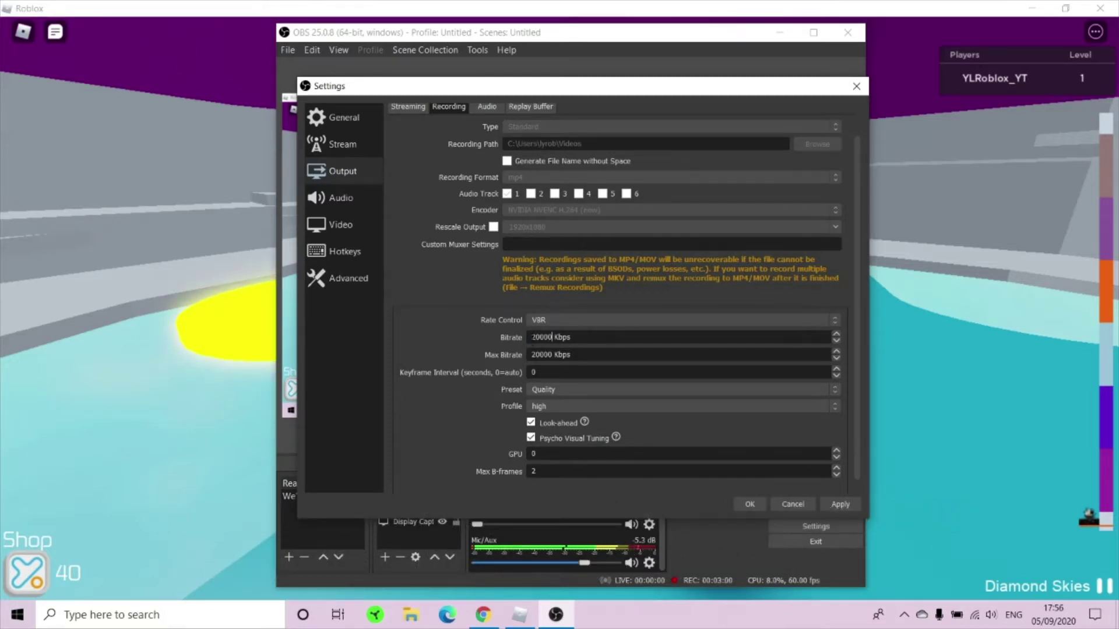
key("Tab")
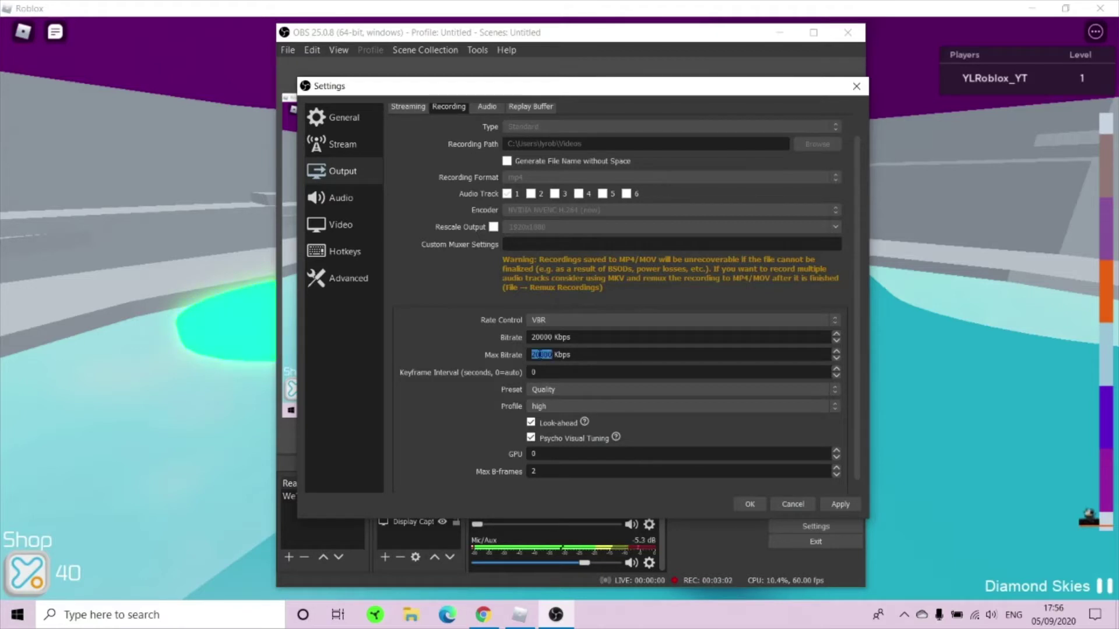
type("40000")
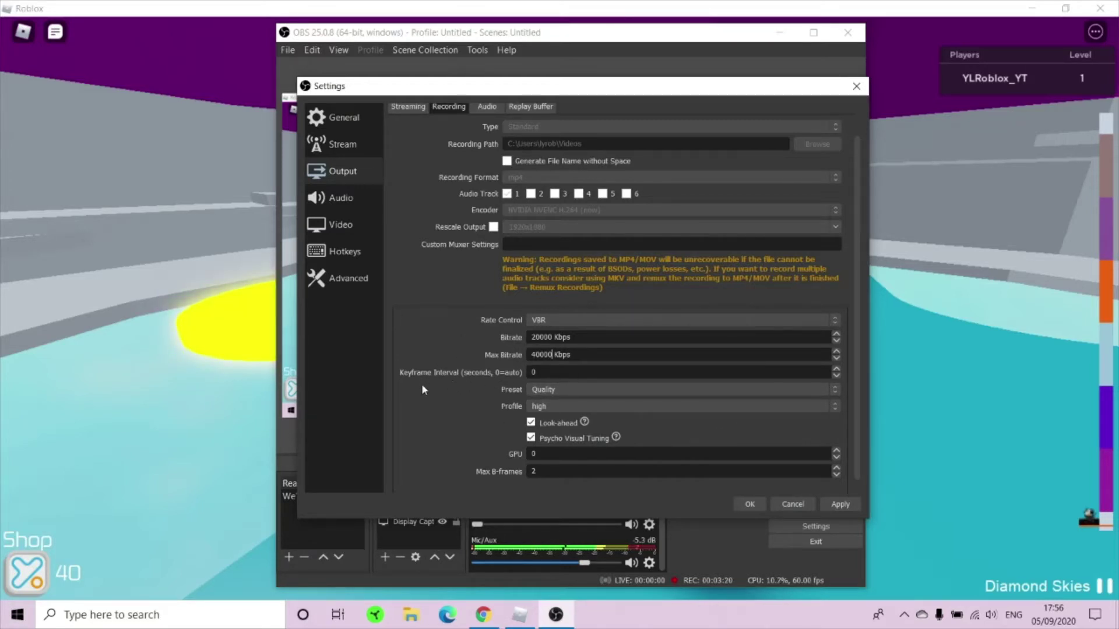
left_click(551, 390)
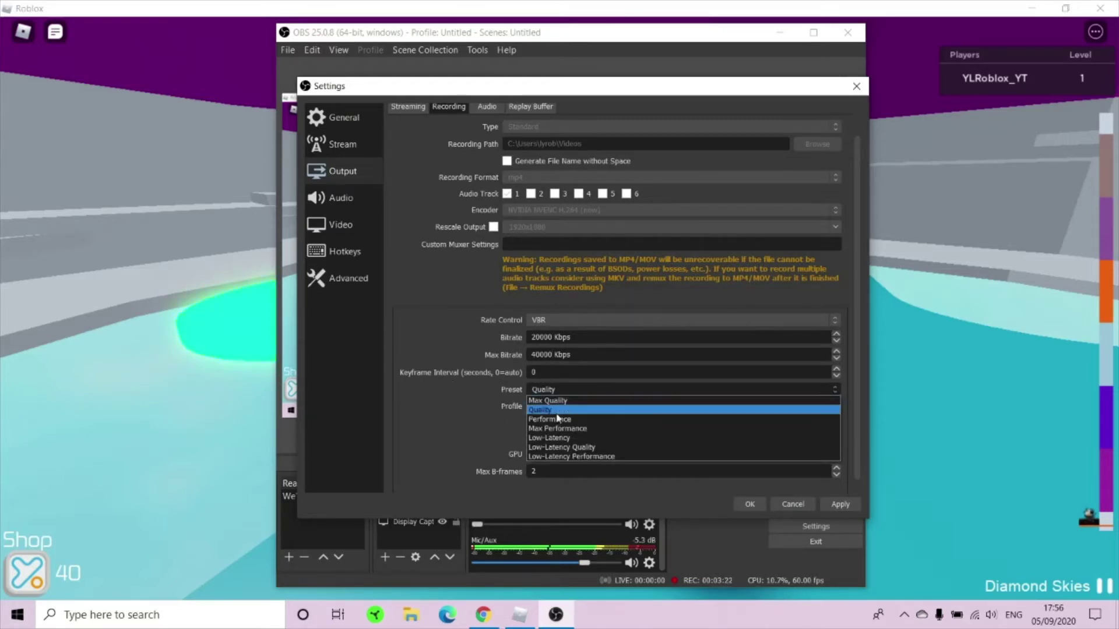
left_click(548, 410)
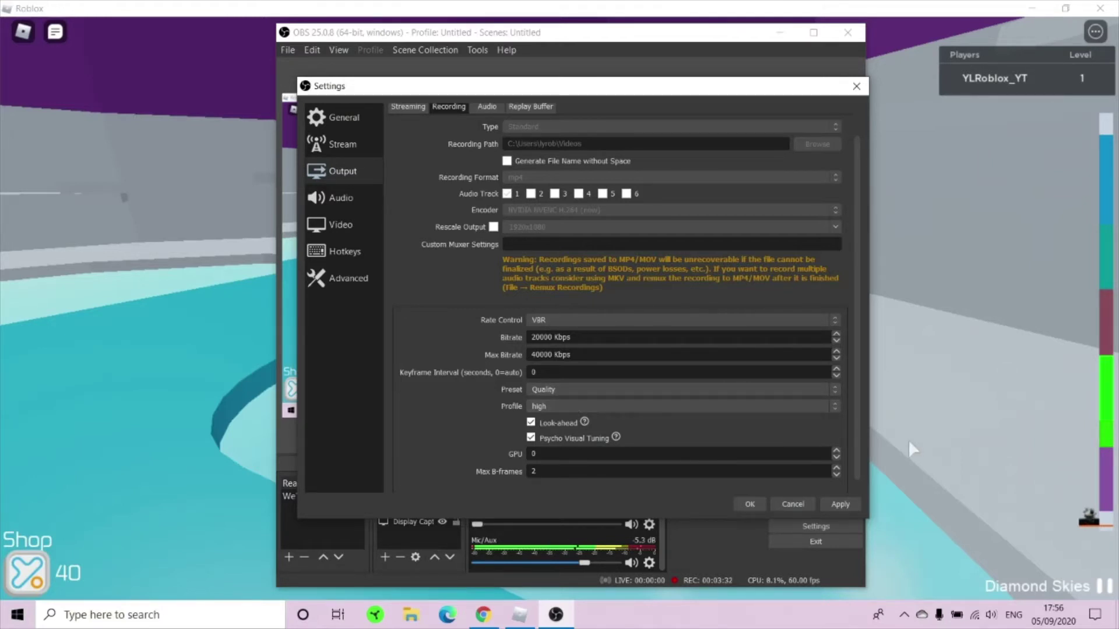
left_click(542, 389)
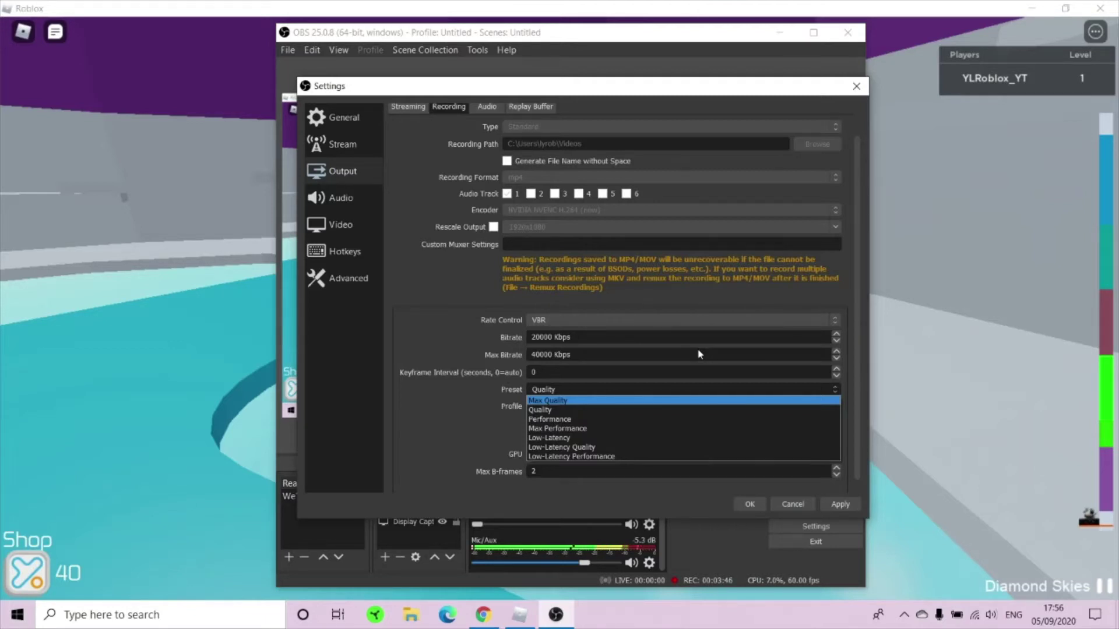
left_click(528, 409)
left_click(539, 406)
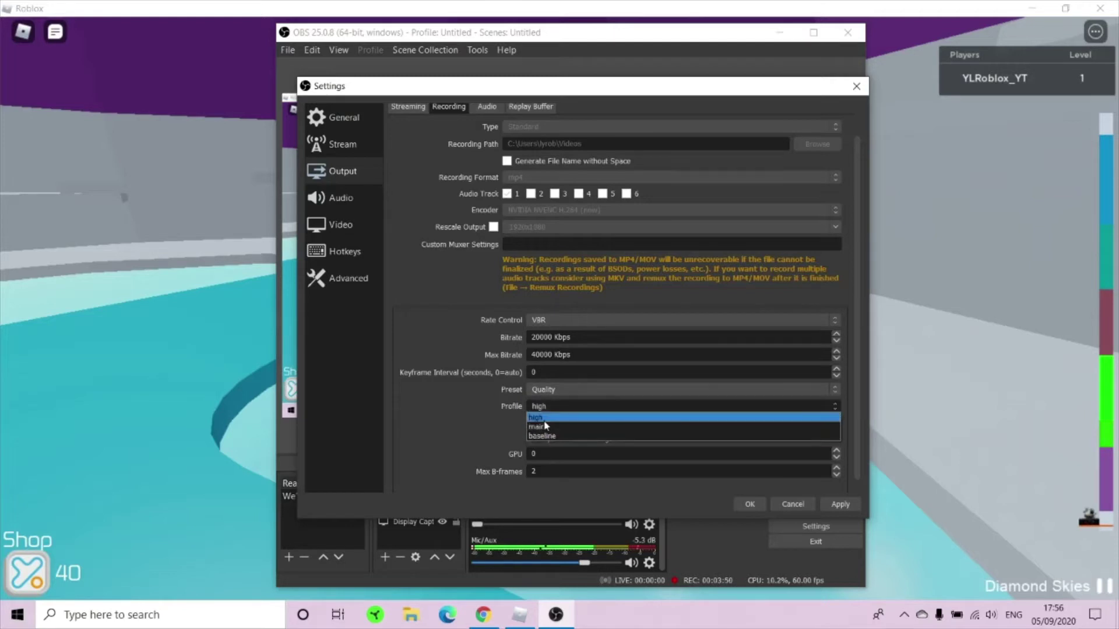
left_click(544, 418)
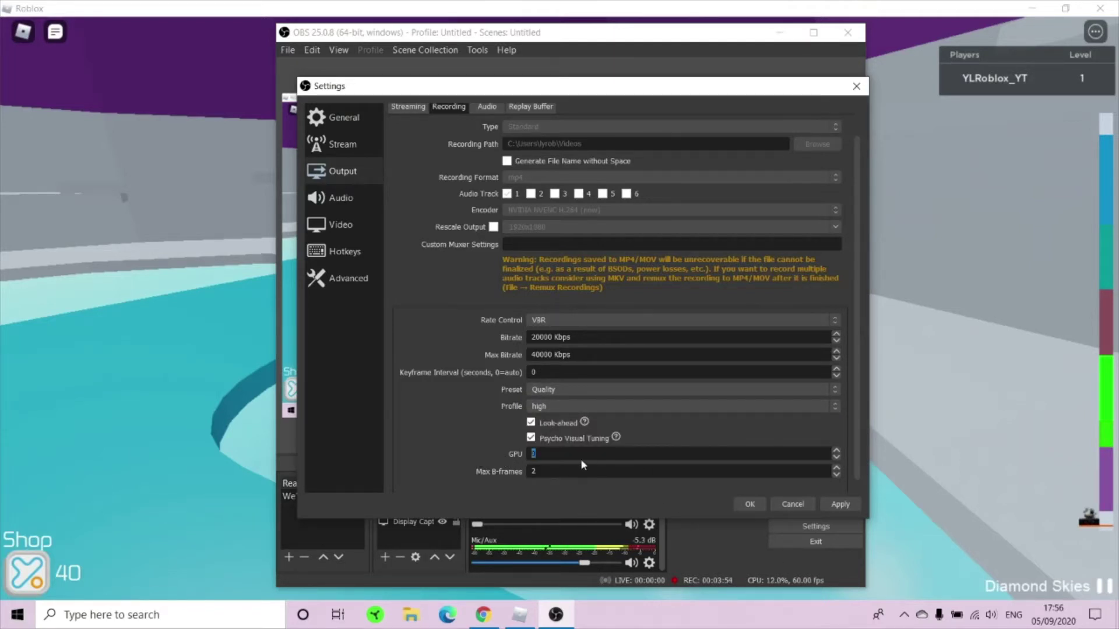
left_click(836, 451)
left_click(836, 452)
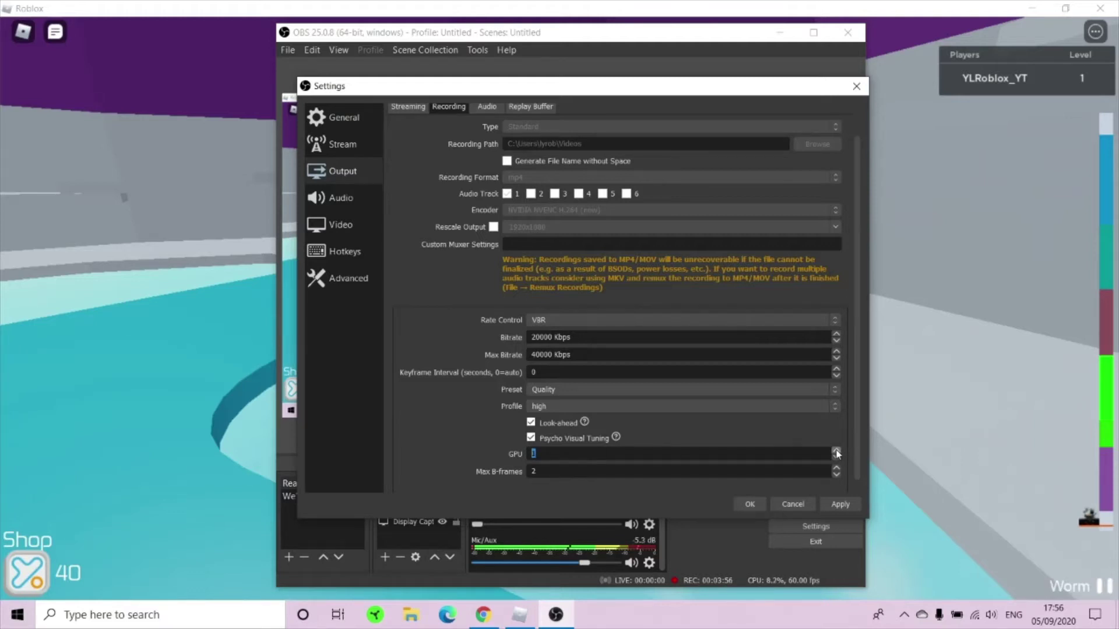
left_click(836, 458)
left_click(836, 458)
scroll(578, 485, "down", 1)
double_click(529, 460)
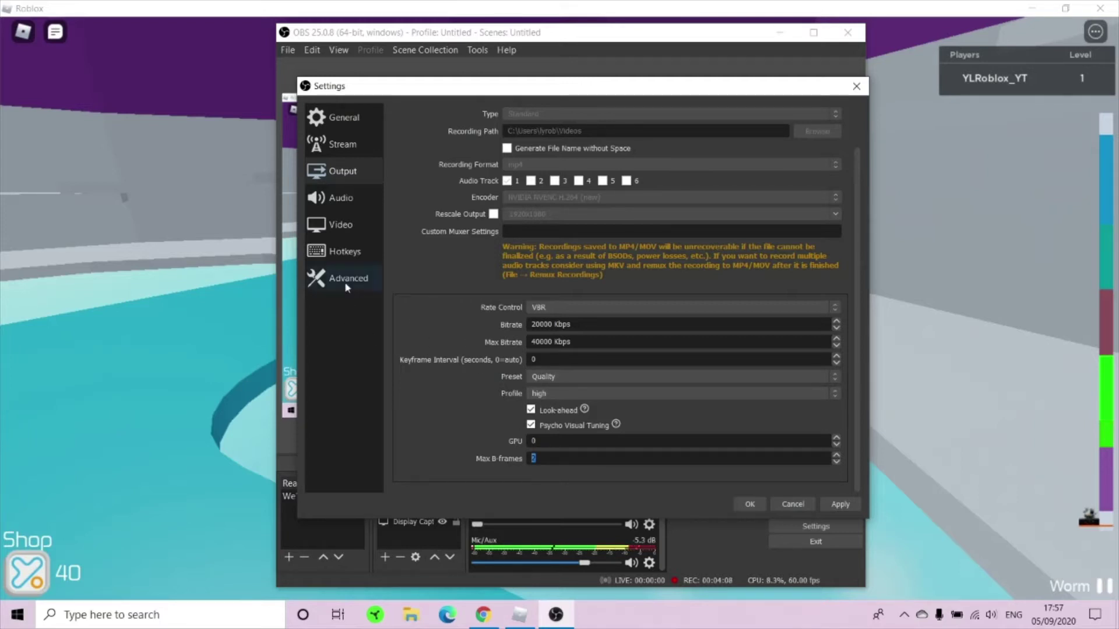
Show the Video settings page and reposition the Settings window higher on screen
left_click(331, 230)
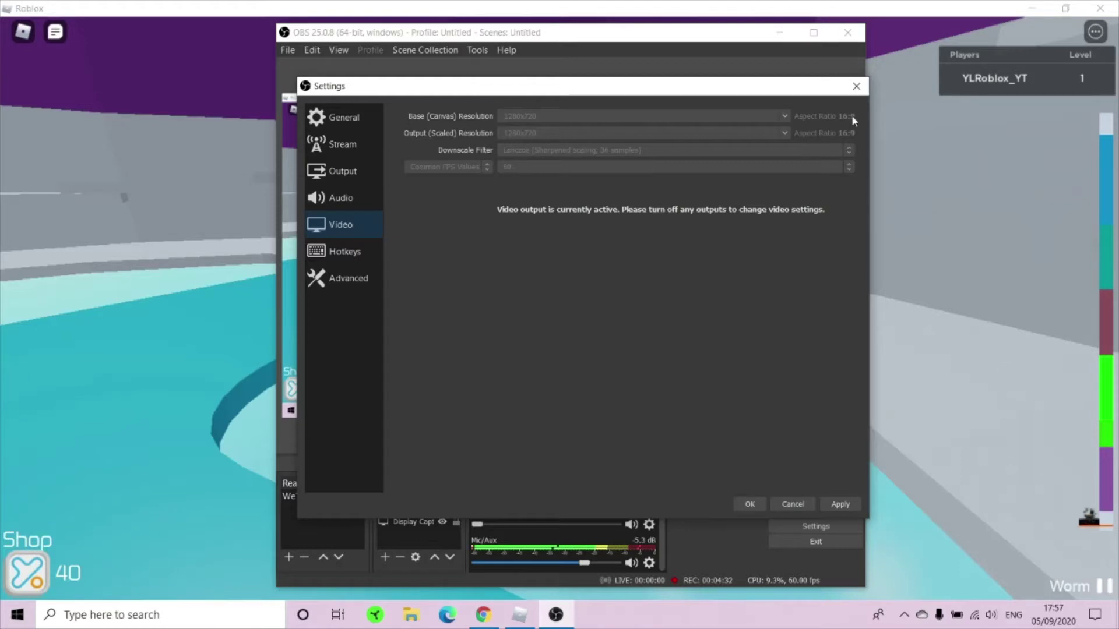
left_click_drag(744, 99, 762, 302)
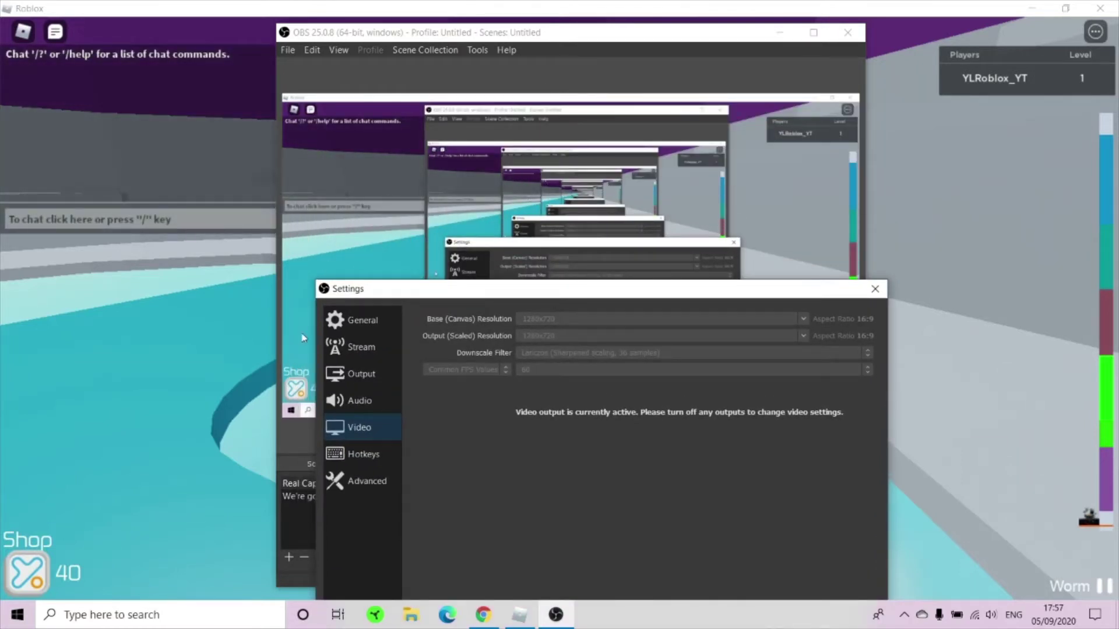
left_click_drag(497, 296, 539, 71)
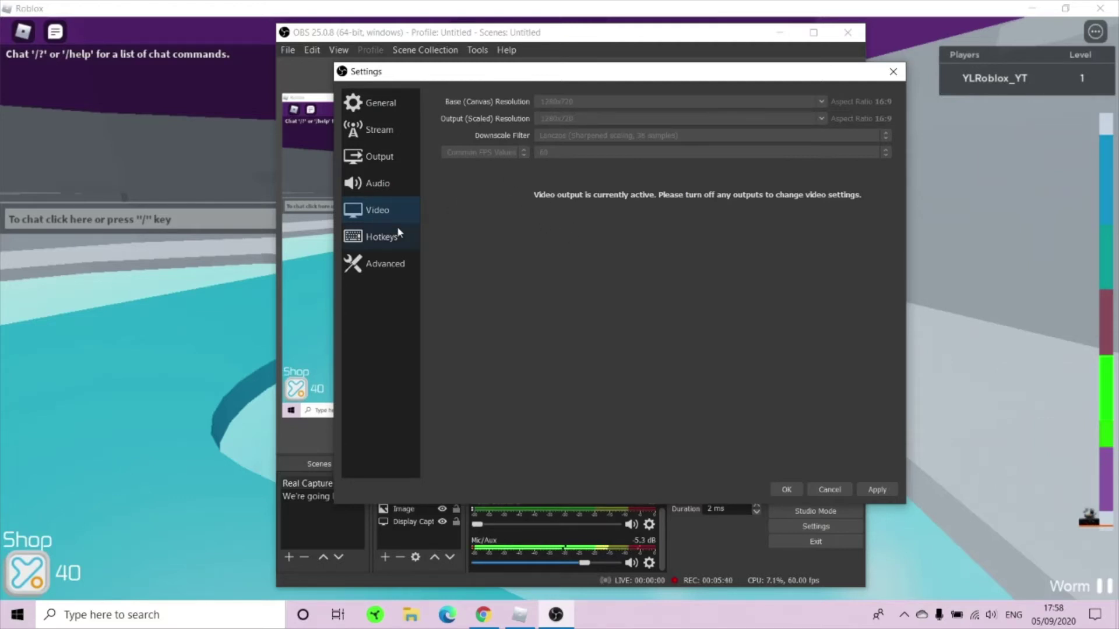
left_click(400, 122)
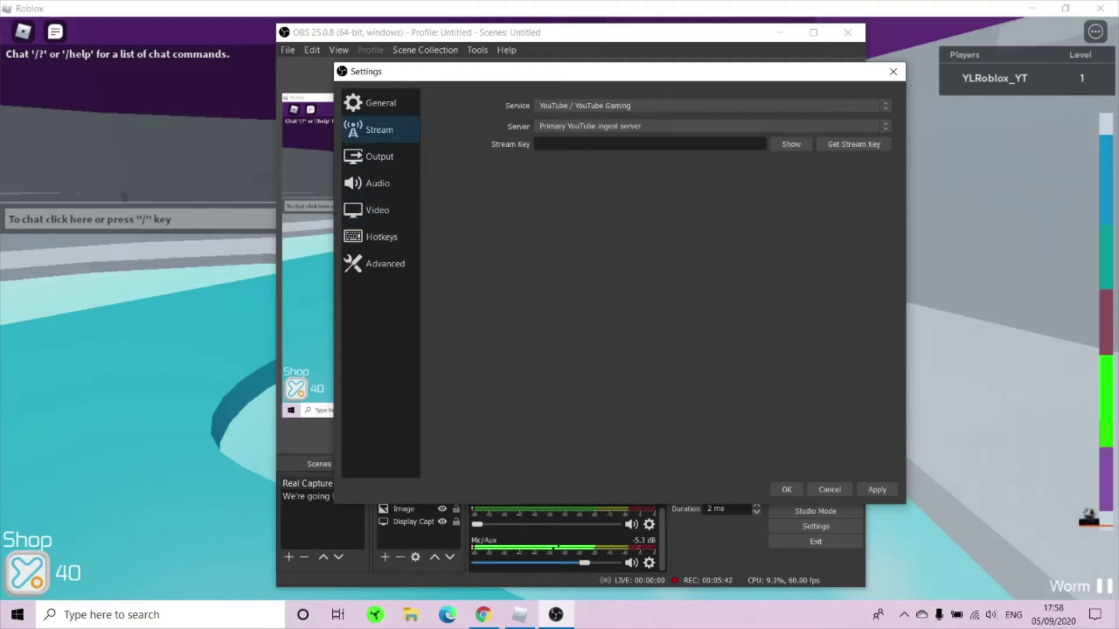
left_click(544, 107)
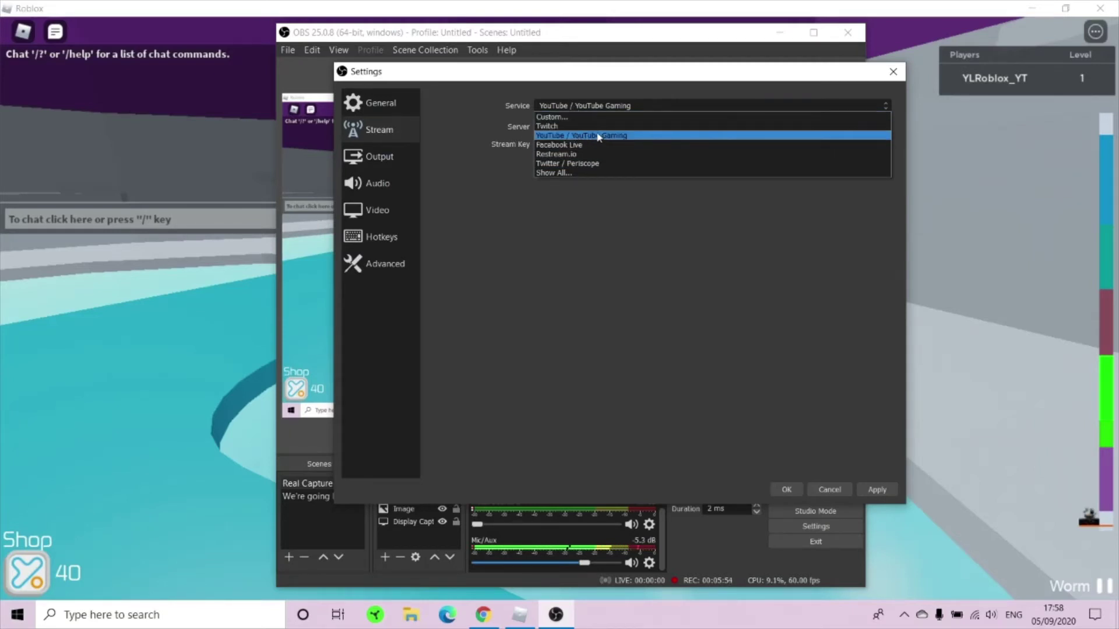
left_click(549, 126)
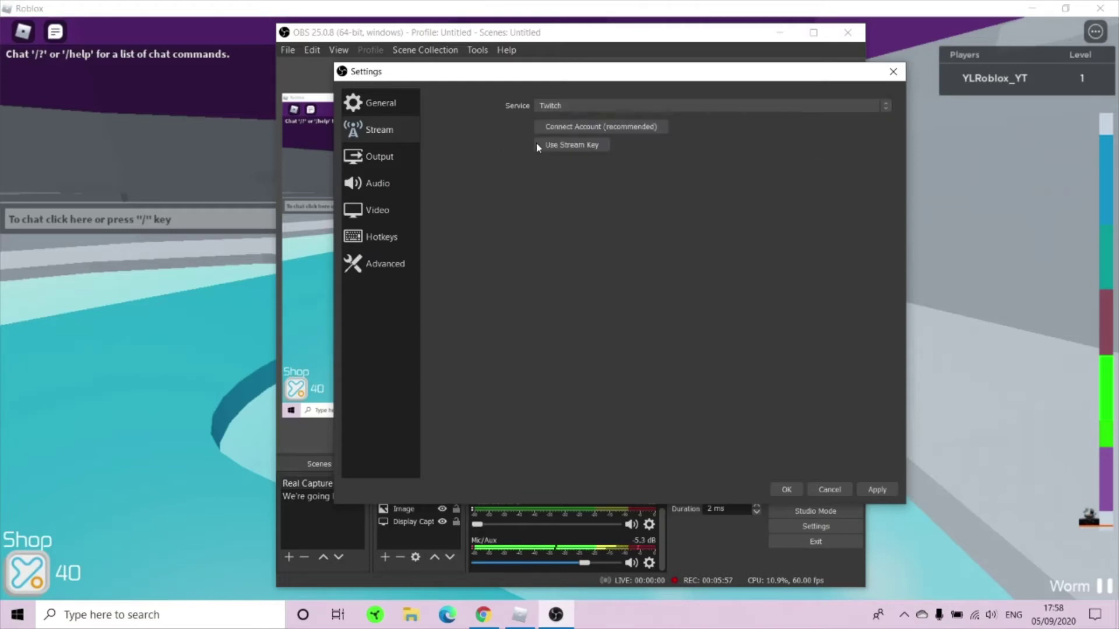
left_click(550, 108)
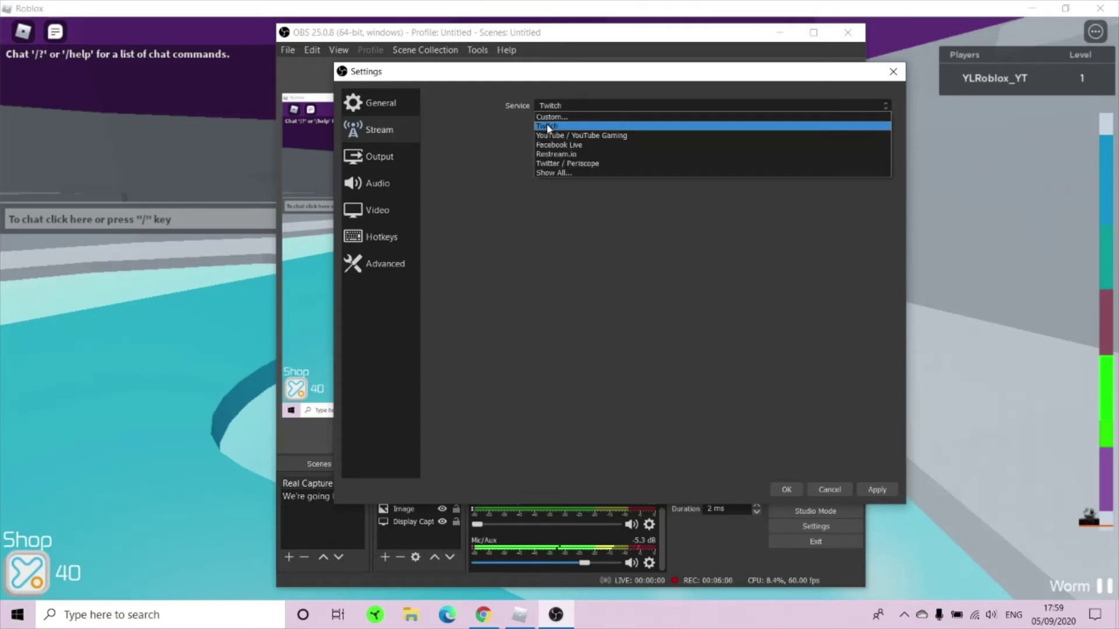
left_click(558, 136)
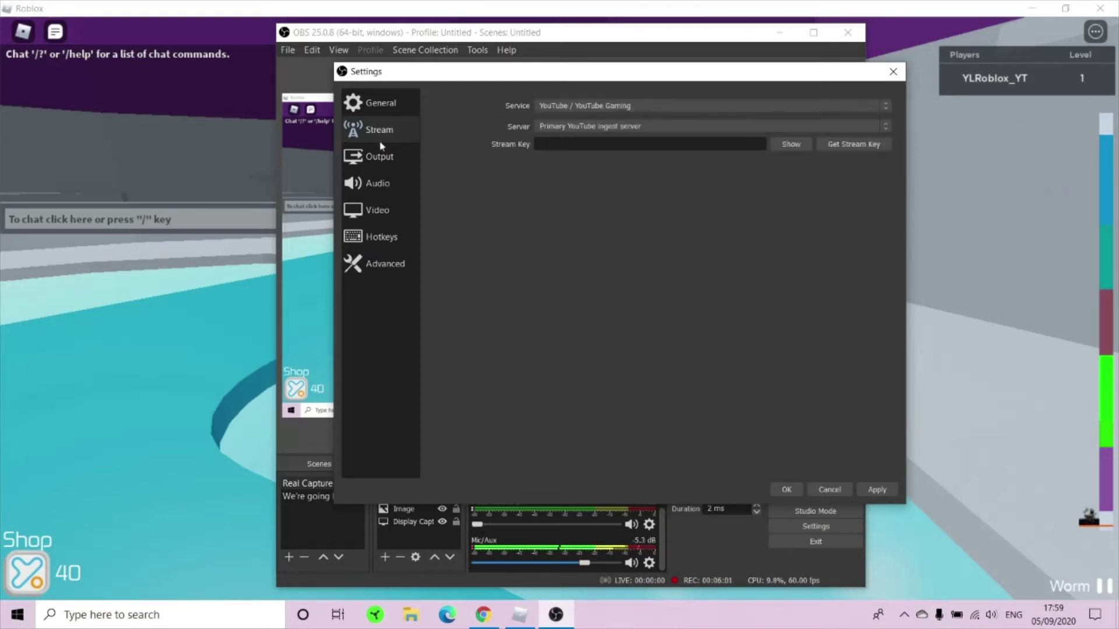
left_click(606, 127)
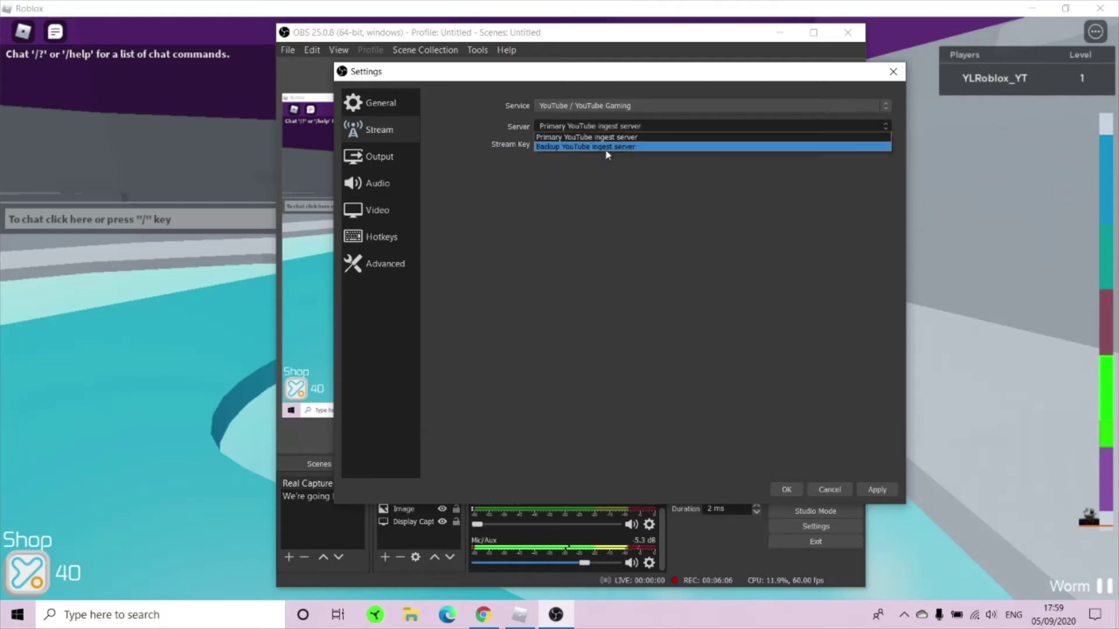
left_click(564, 244)
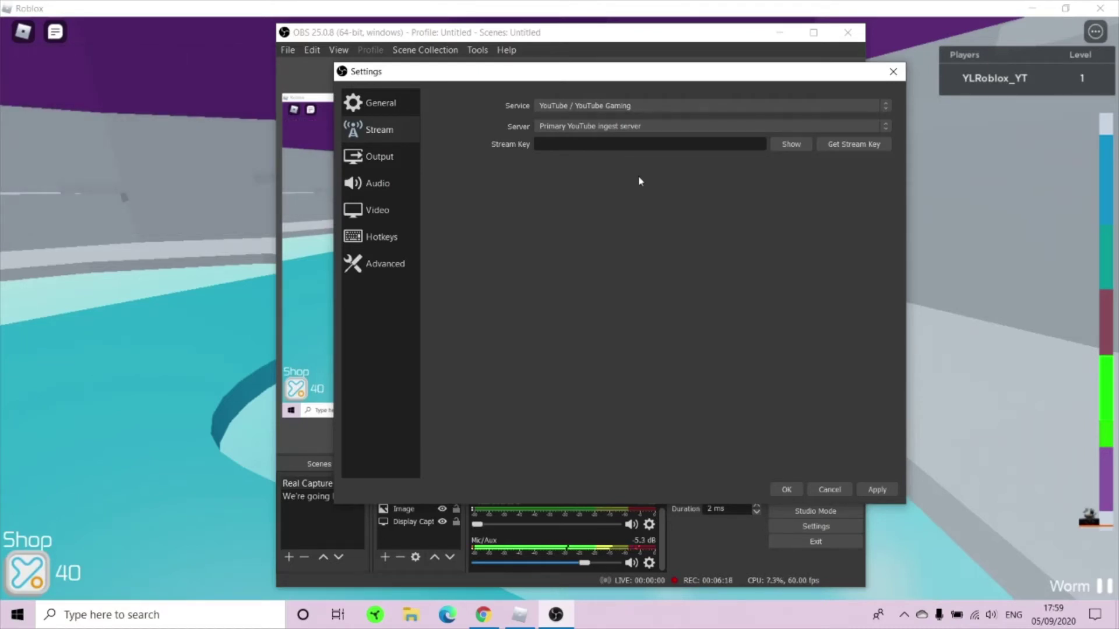
Open the Output settings and settle on the Streaming tab
left_click(380, 156)
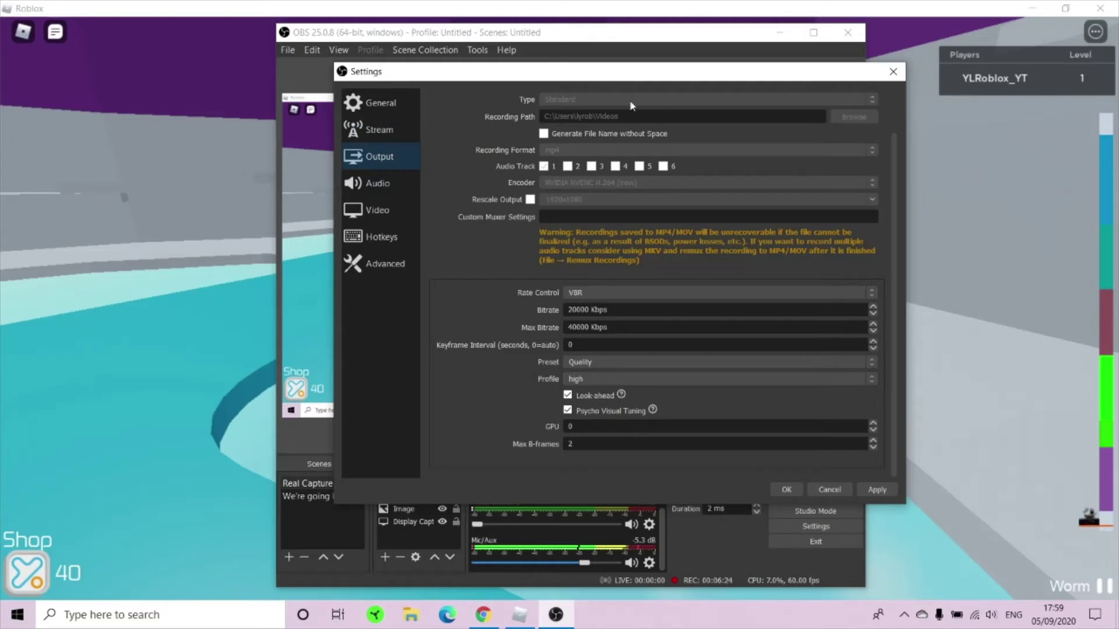
scroll(548, 107, "up", 2)
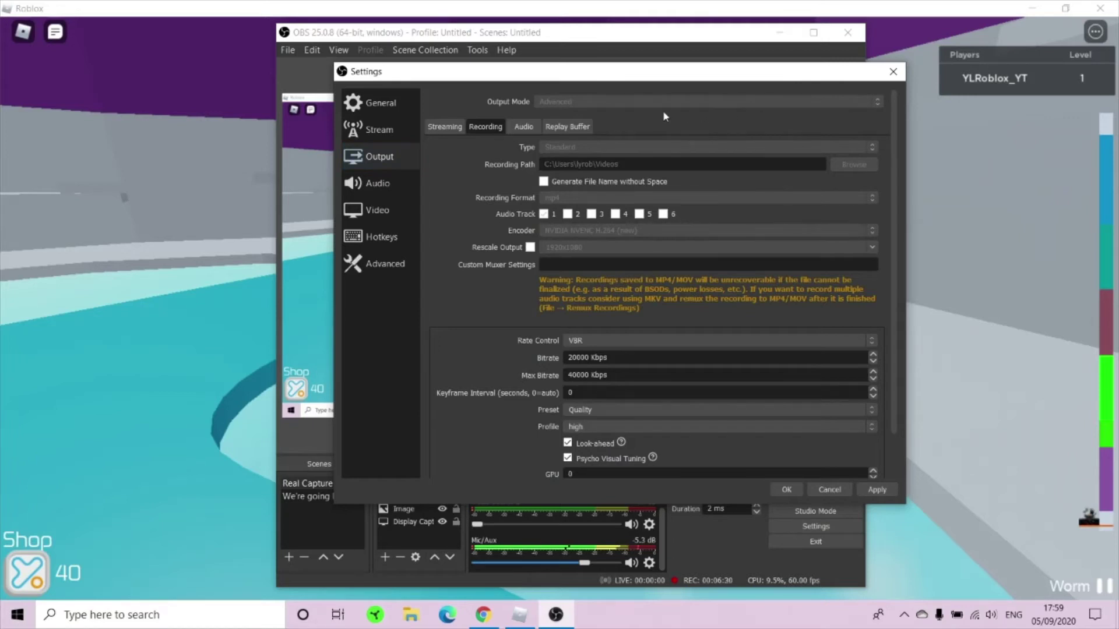
left_click(446, 127)
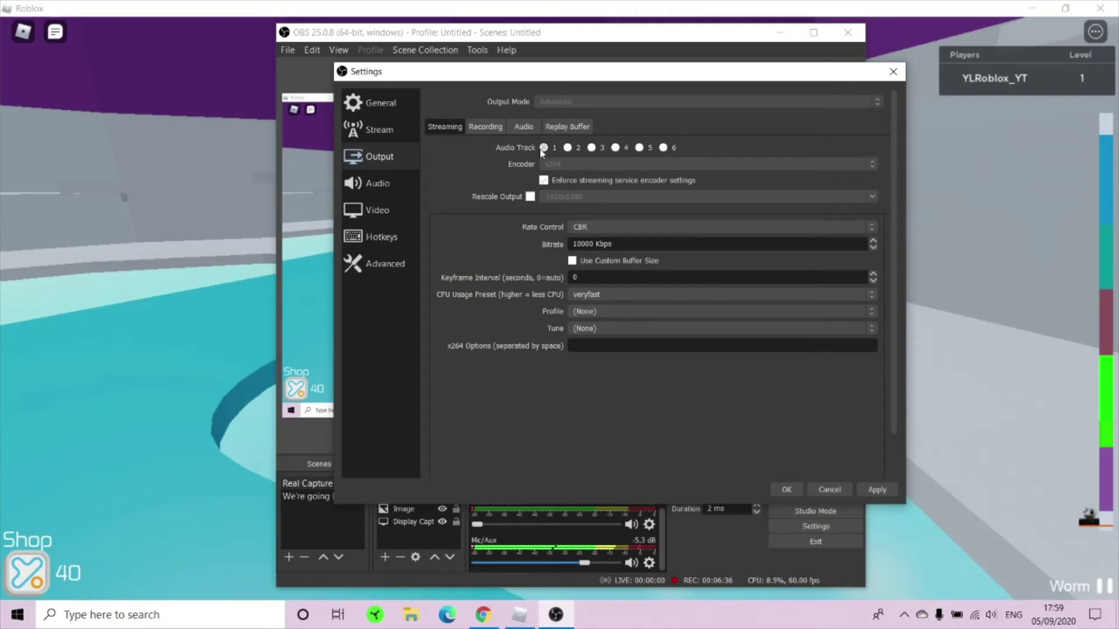
left_click(485, 127)
left_click(444, 127)
Keep CBR as the streaming rate control and select the 10000 Kbps bitrate value
left_click(594, 228)
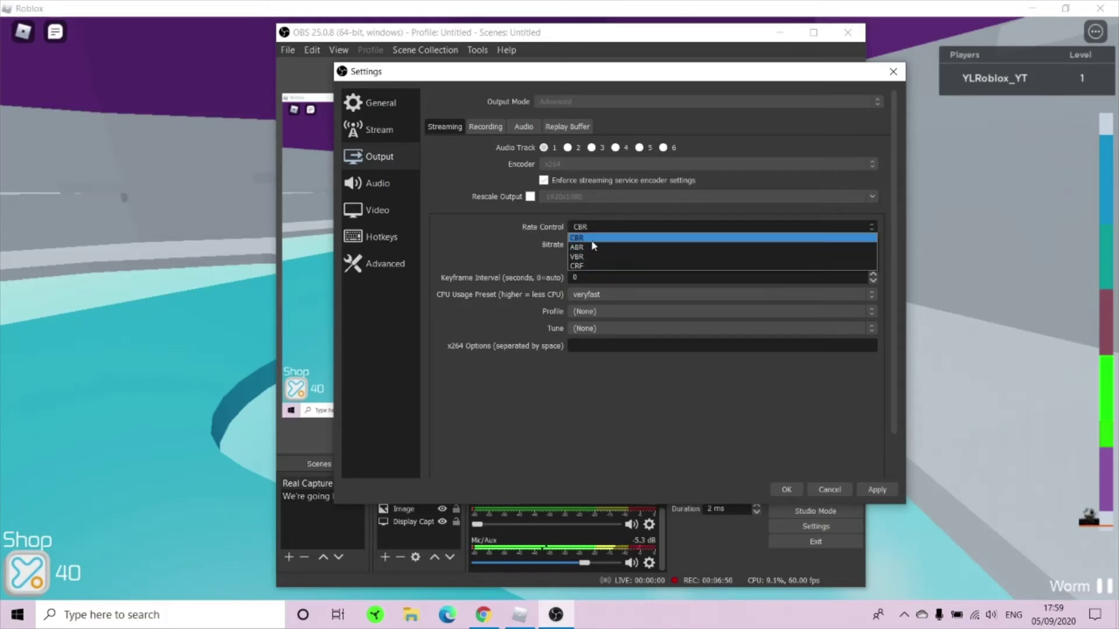
left_click(594, 239)
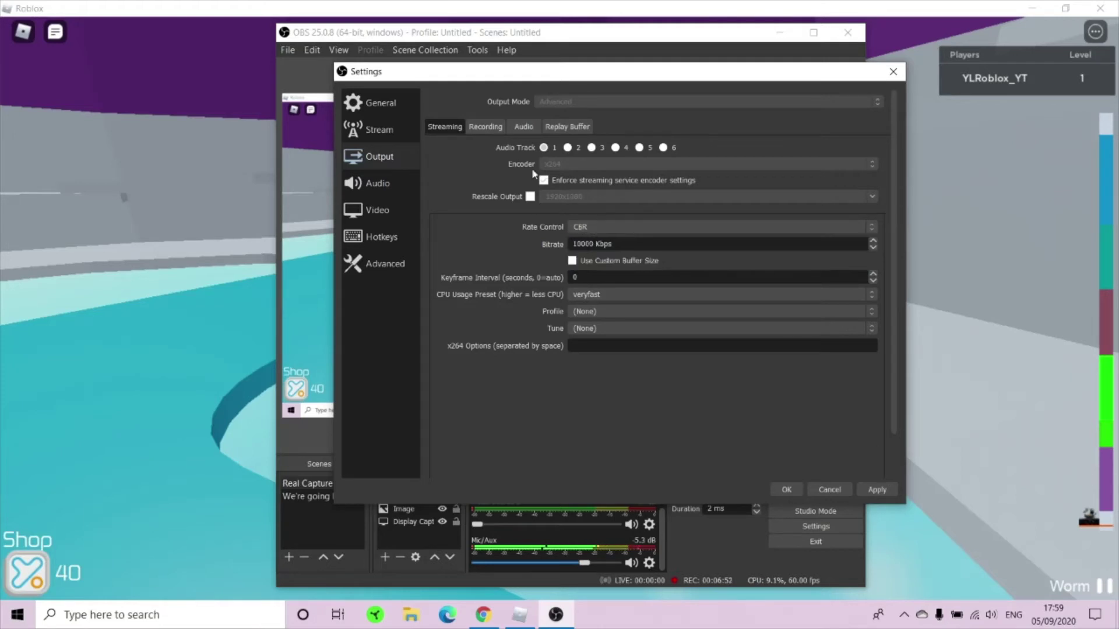
left_click(492, 124)
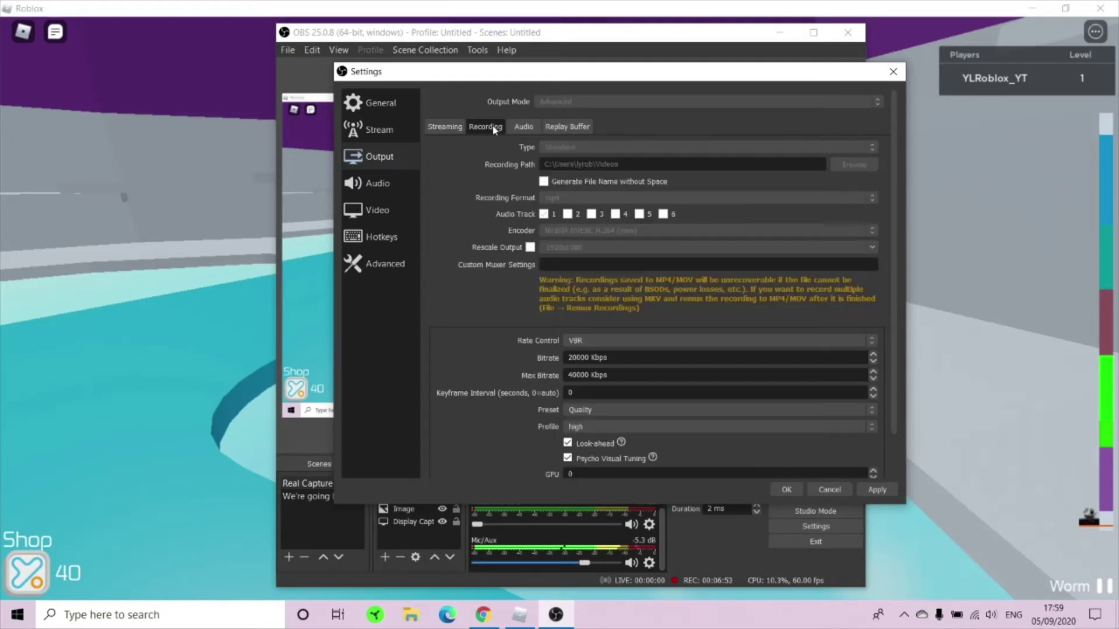
left_click(444, 126)
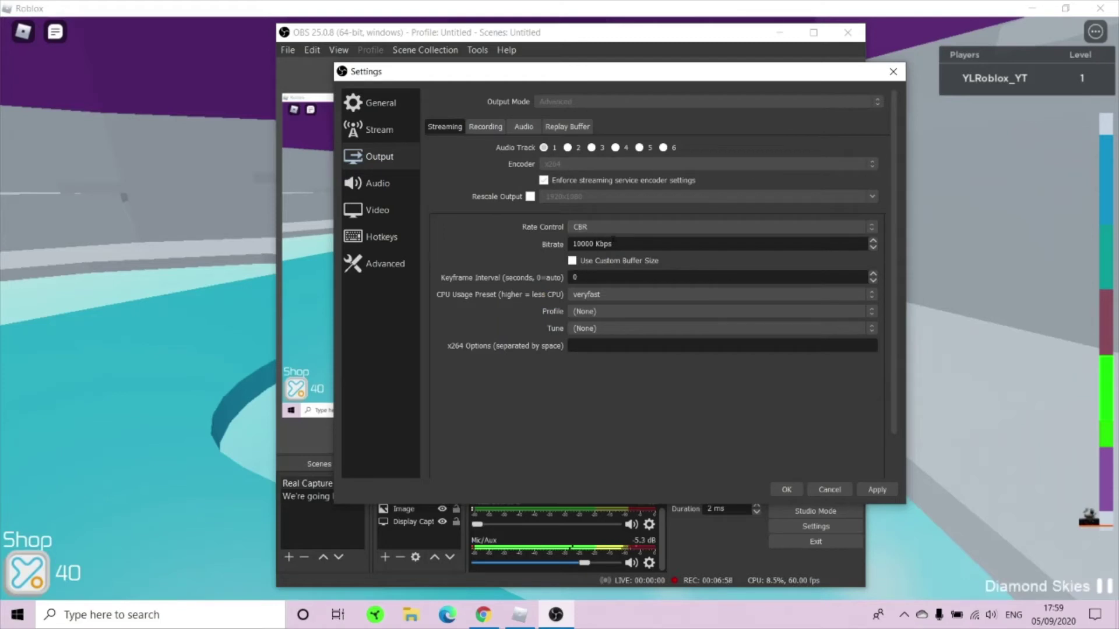
double_click(567, 246)
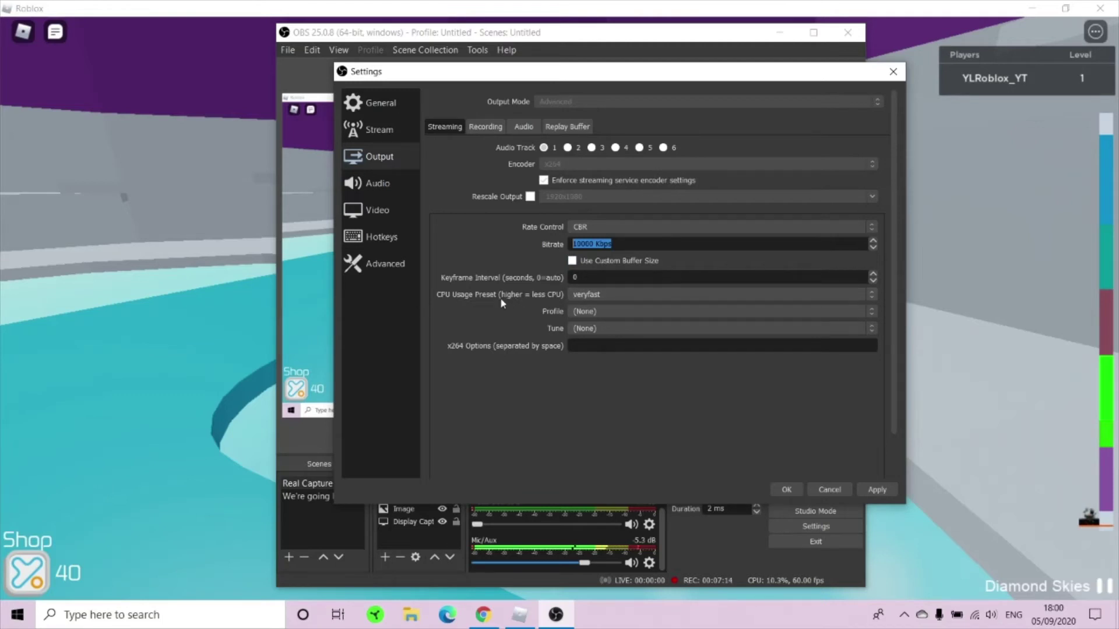
left_click(589, 294)
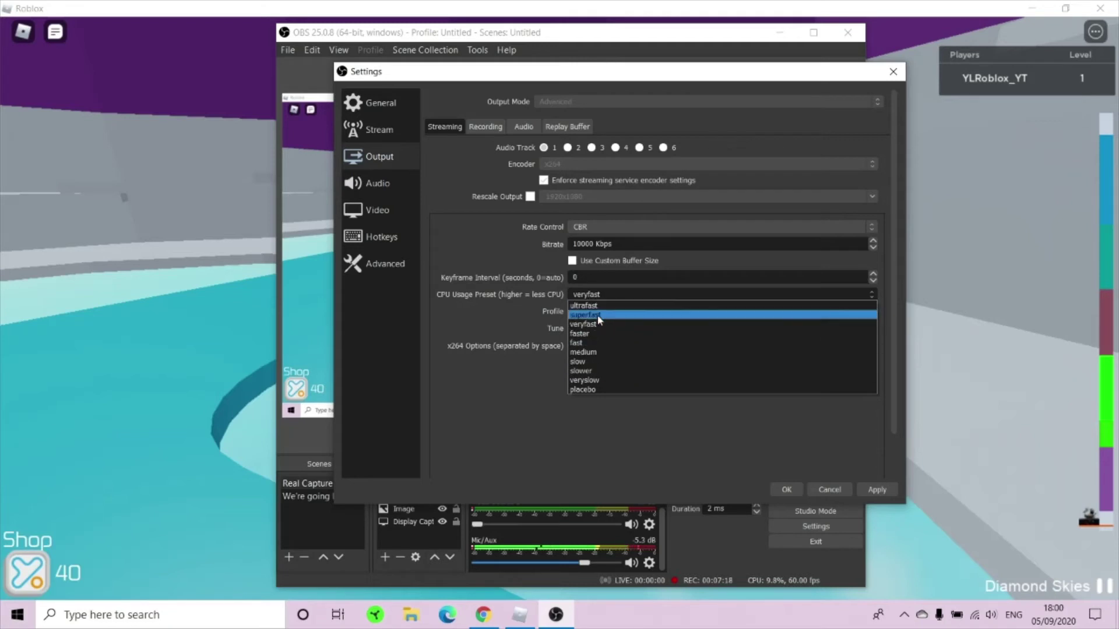
left_click(585, 324)
left_click(586, 301)
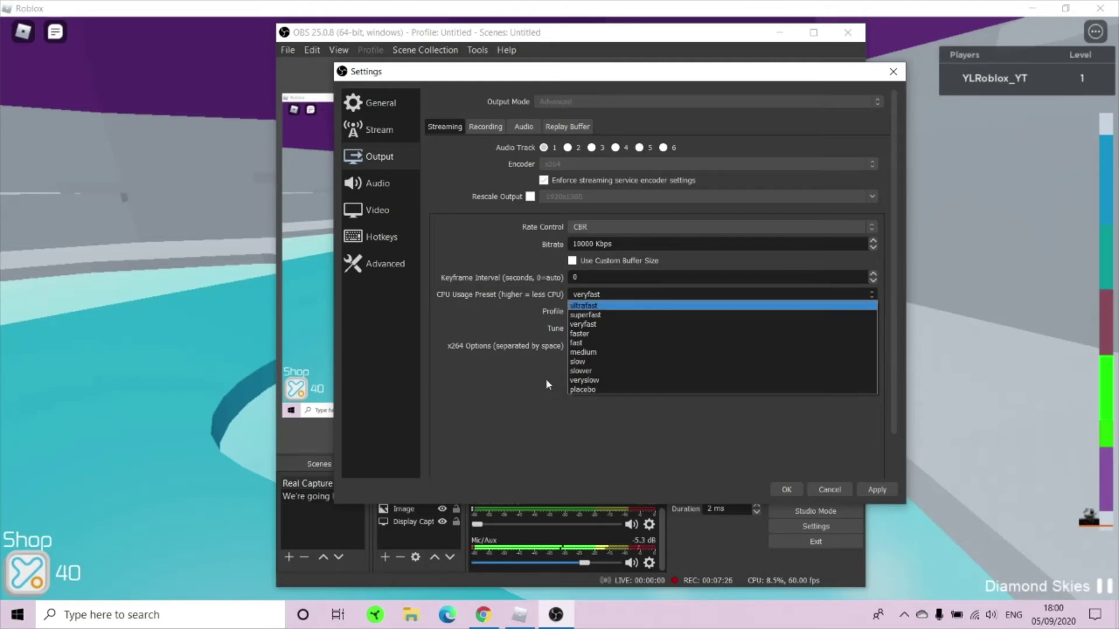
left_click(588, 295)
left_click(588, 296)
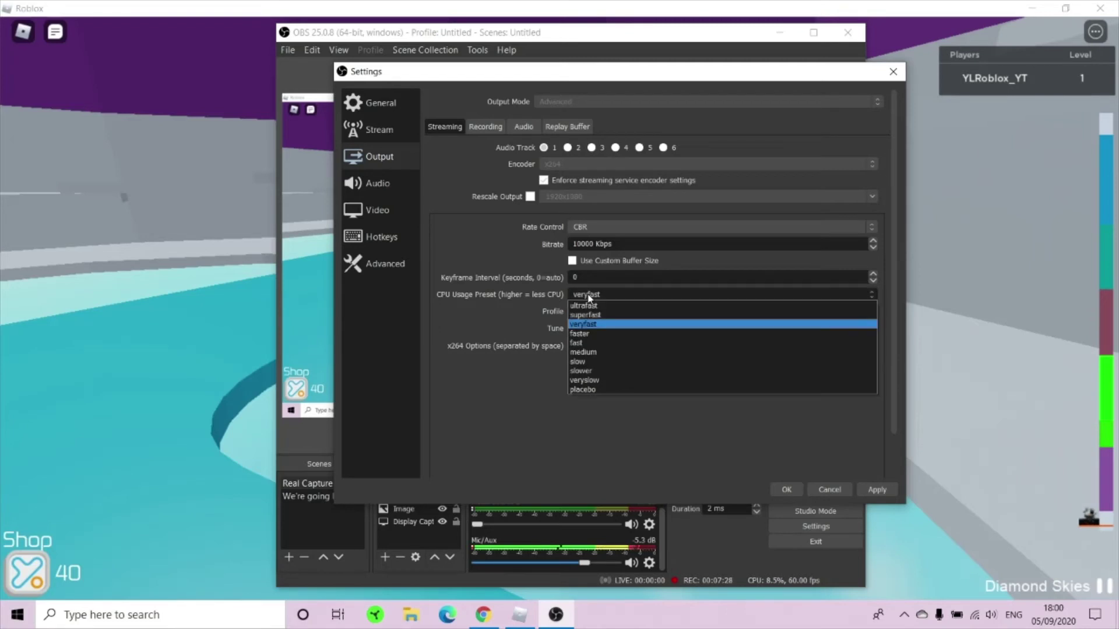
left_click(594, 324)
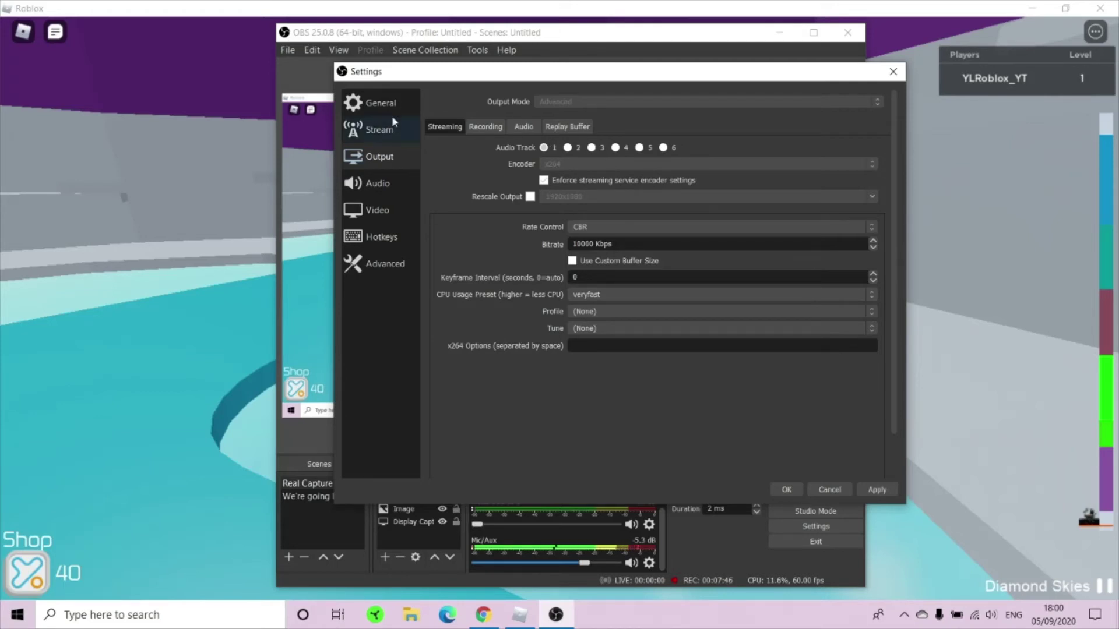
Return to the Output Recording tab showing NVENC H.264, VBR 20000 Kbps, 40000 Kbps maximum
left_click(371, 213)
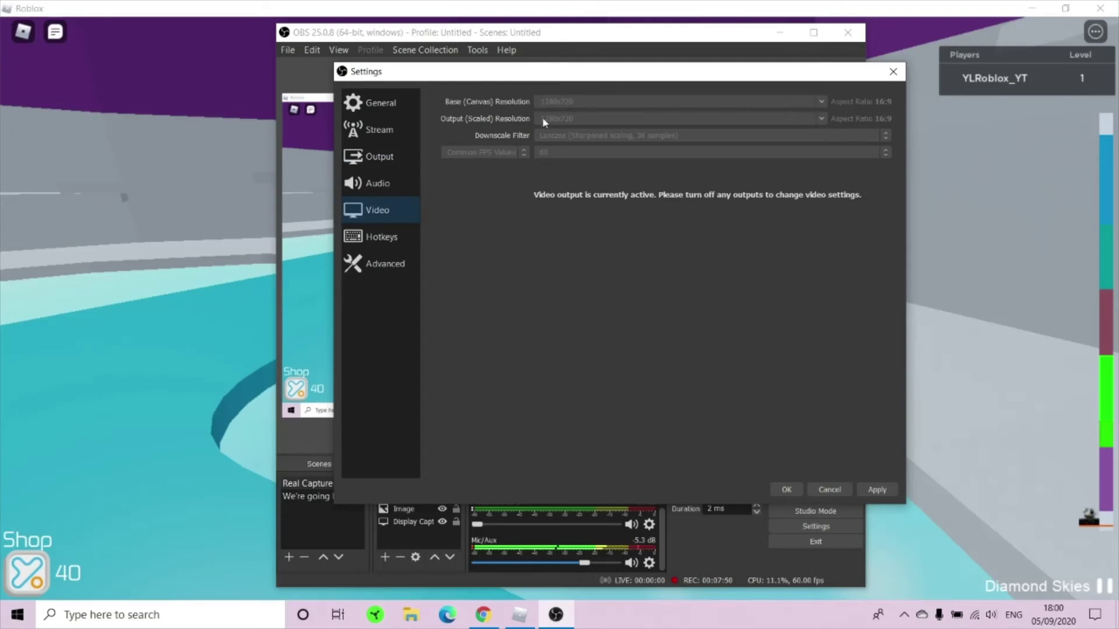
left_click(379, 163)
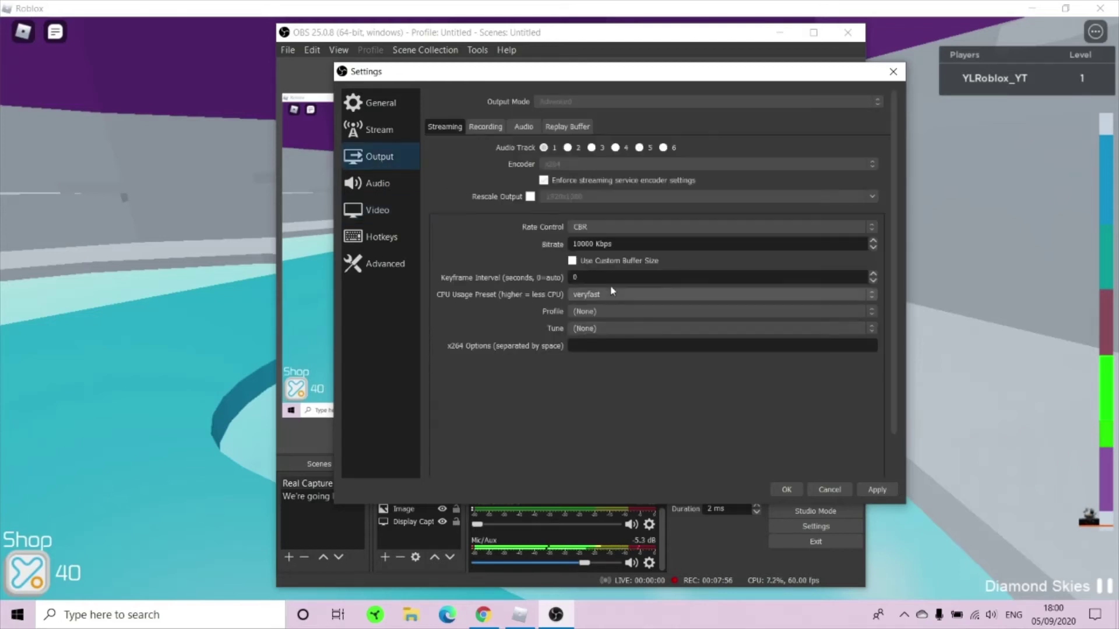
left_click(484, 127)
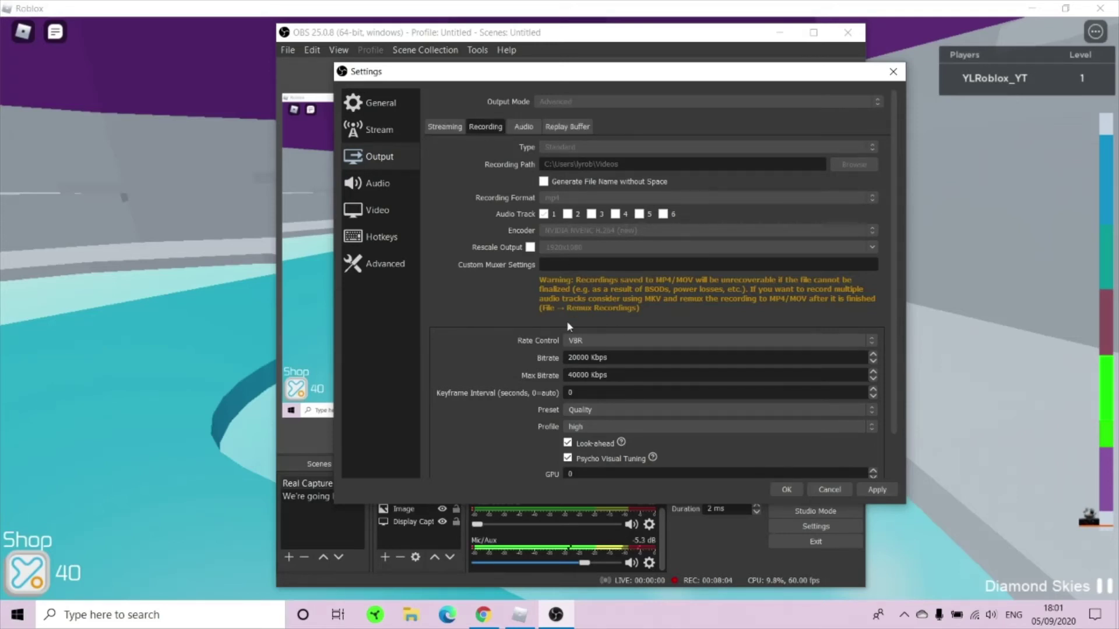
Review the recording options, selecting the 20000 Kbps bitrate and scrolling down to Max B-frames
scroll(561, 338, "down", 1)
scroll(436, 187, "up", 1)
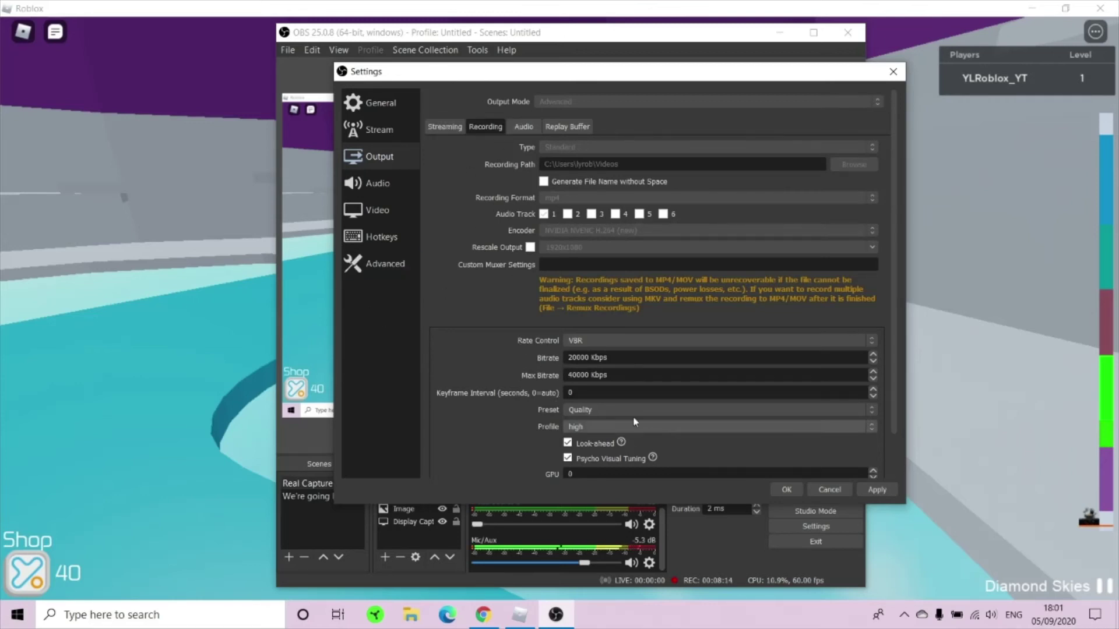
left_click_drag(656, 353, 530, 357)
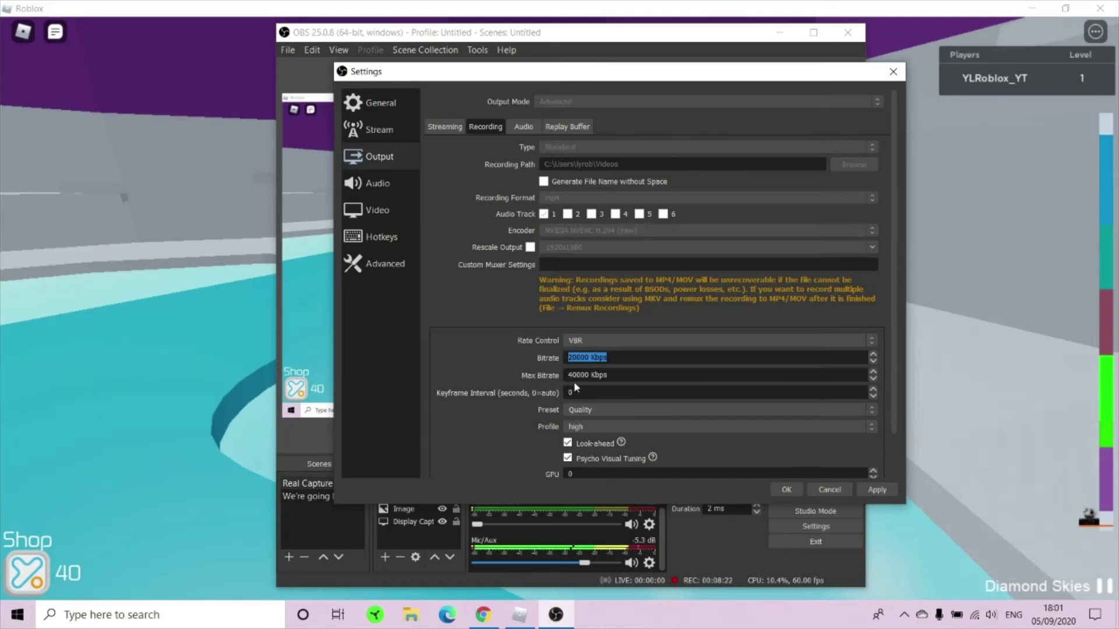
scroll(527, 404, "down", 2)
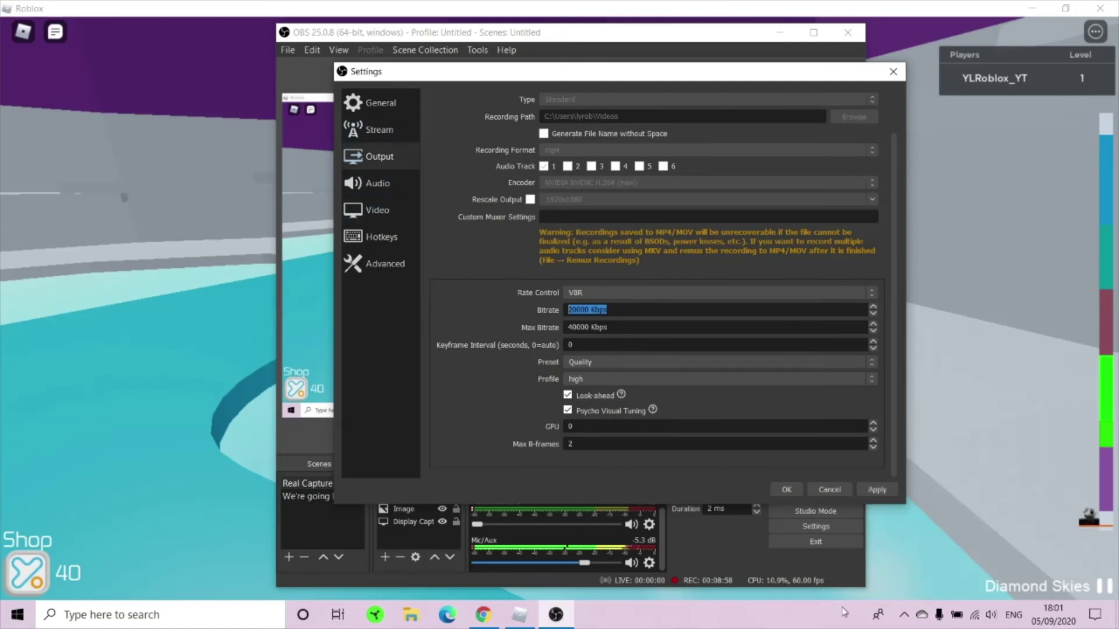
Apply the recording settings, close OBS Settings, and show Roblox fullscreen with the avatar in the lobby
left_click(875, 492)
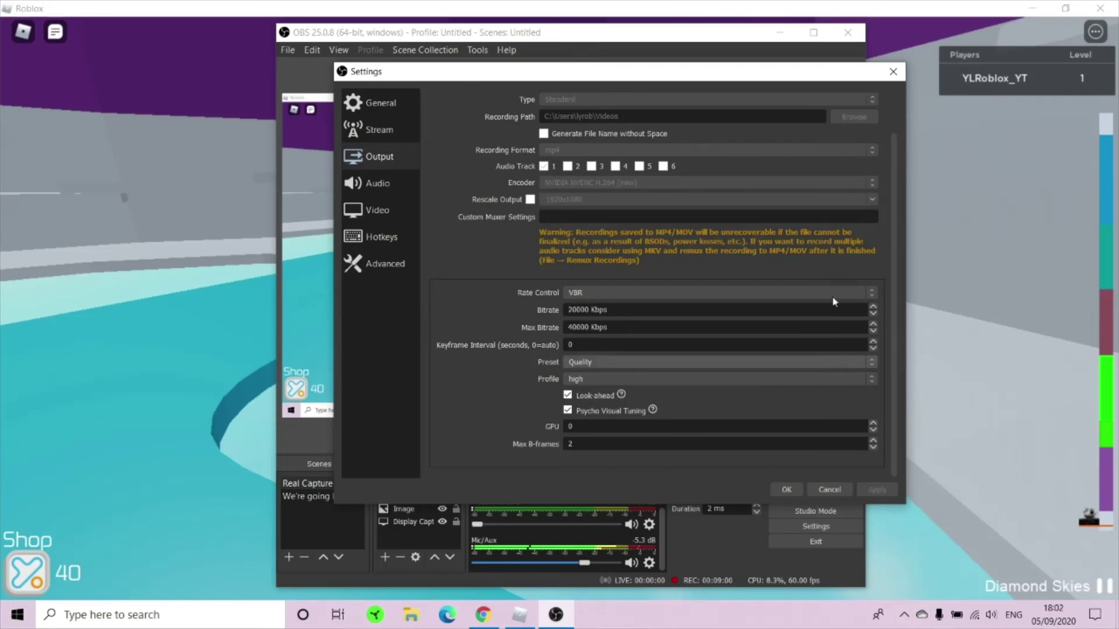
left_click(893, 71)
left_click(785, 39)
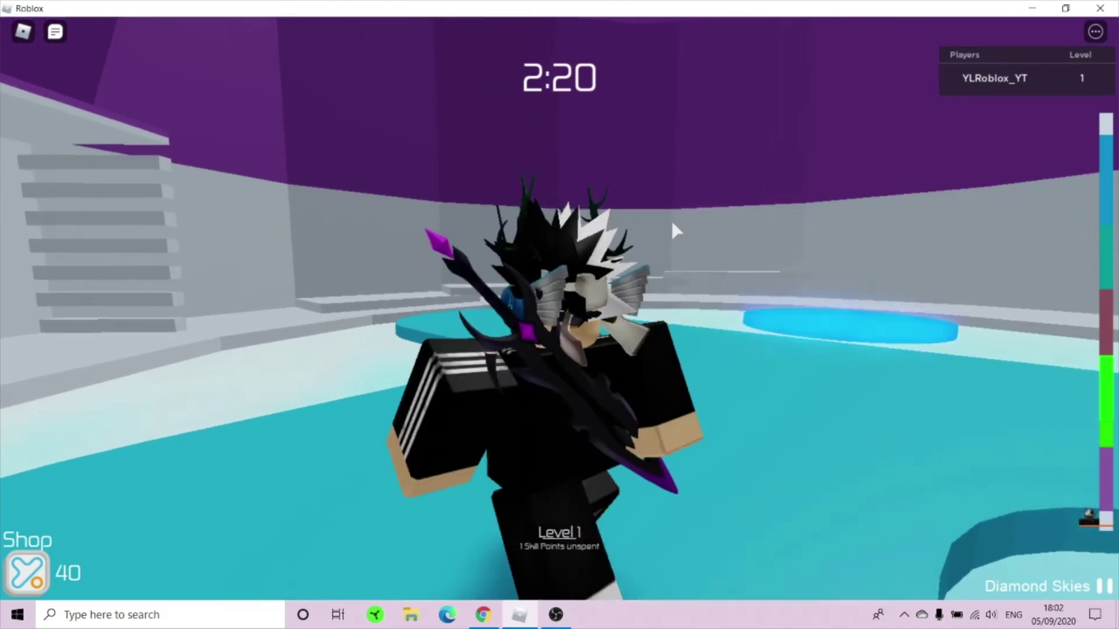
key("F11")
key("s")
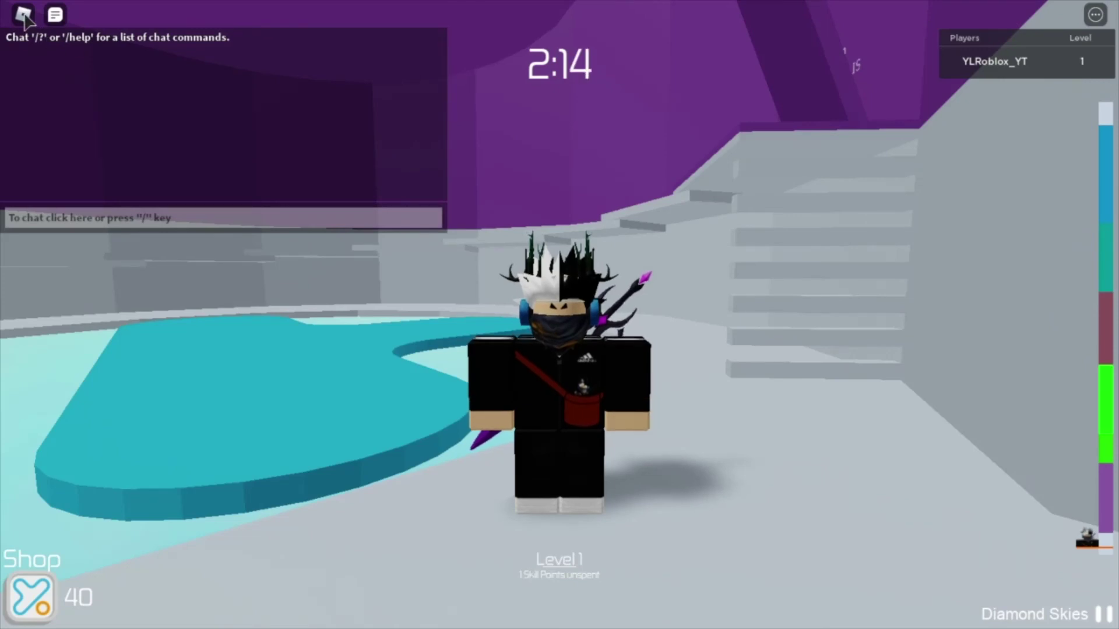
Set Roblox Graphics Mode to Manual with Graphics Quality at its lowest level, then resume
left_click(24, 17)
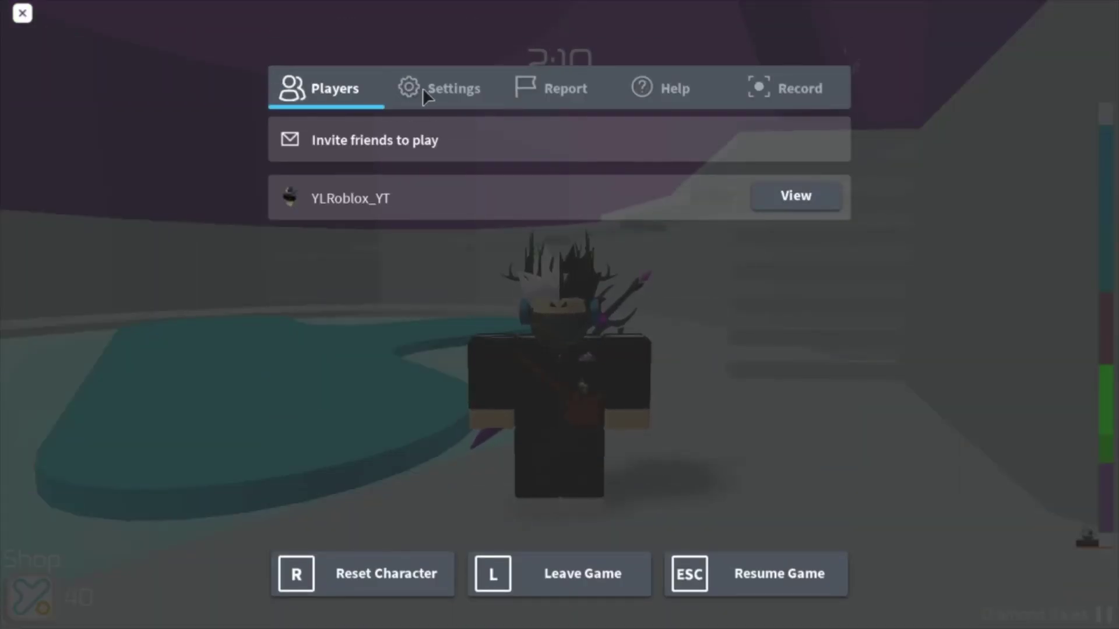
left_click(422, 88)
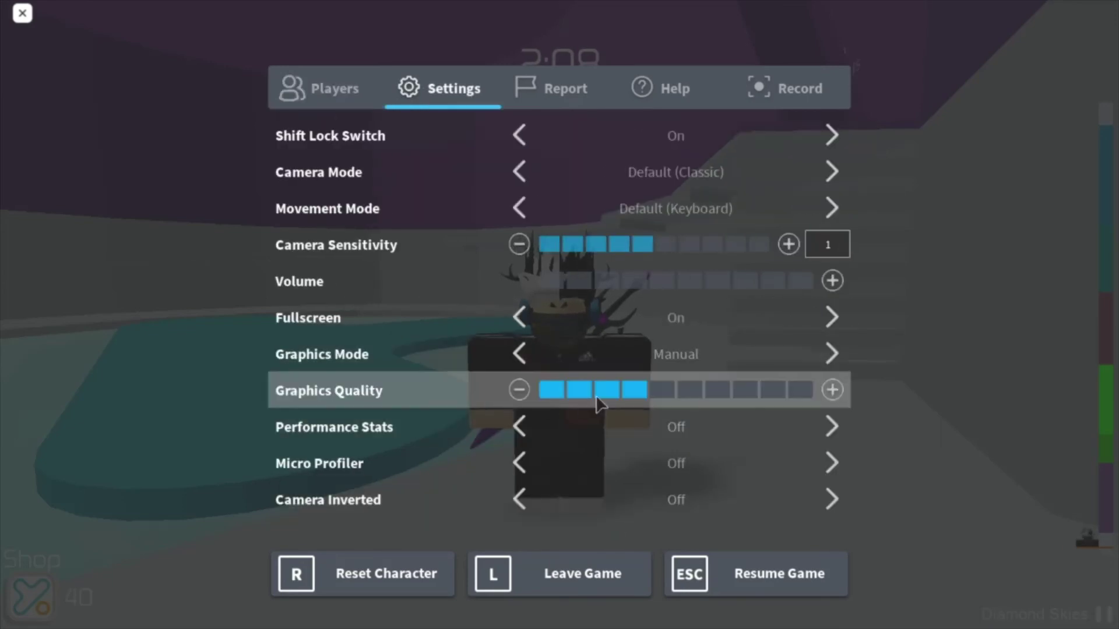
left_click(670, 389)
left_click(704, 390)
left_click_drag(704, 391, 1, 529)
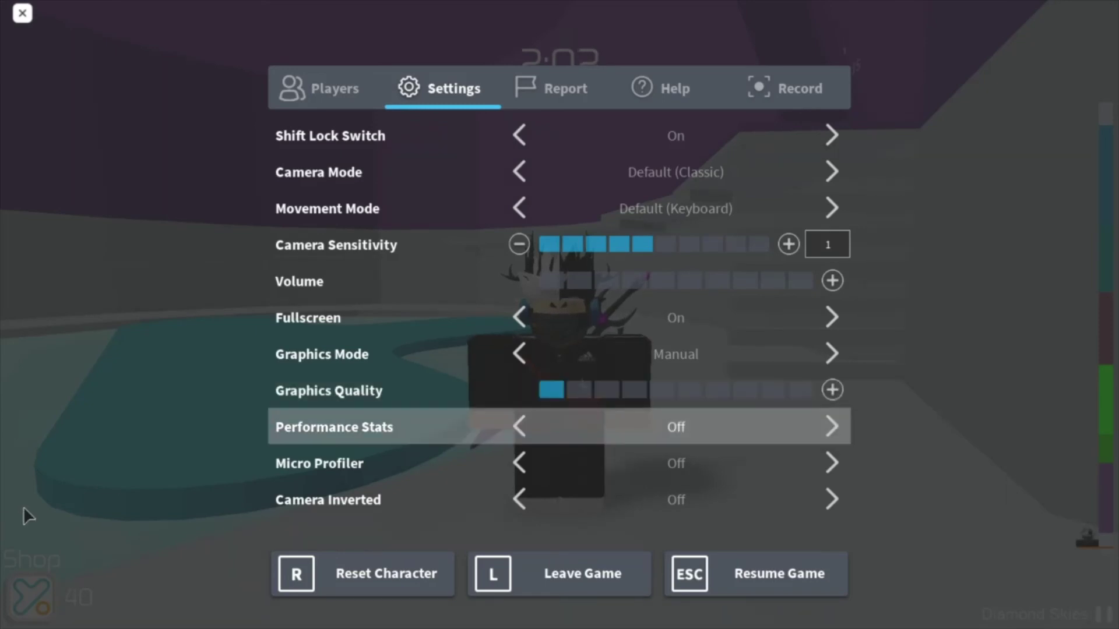
left_click(596, 391)
left_click(546, 388)
left_click(662, 350)
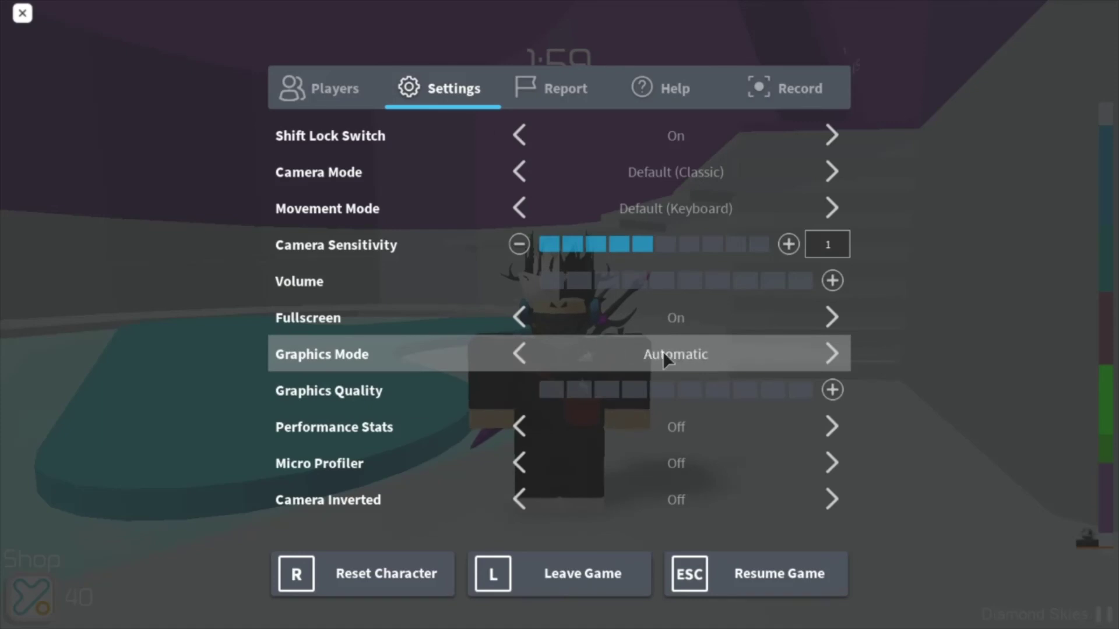
left_click(541, 356)
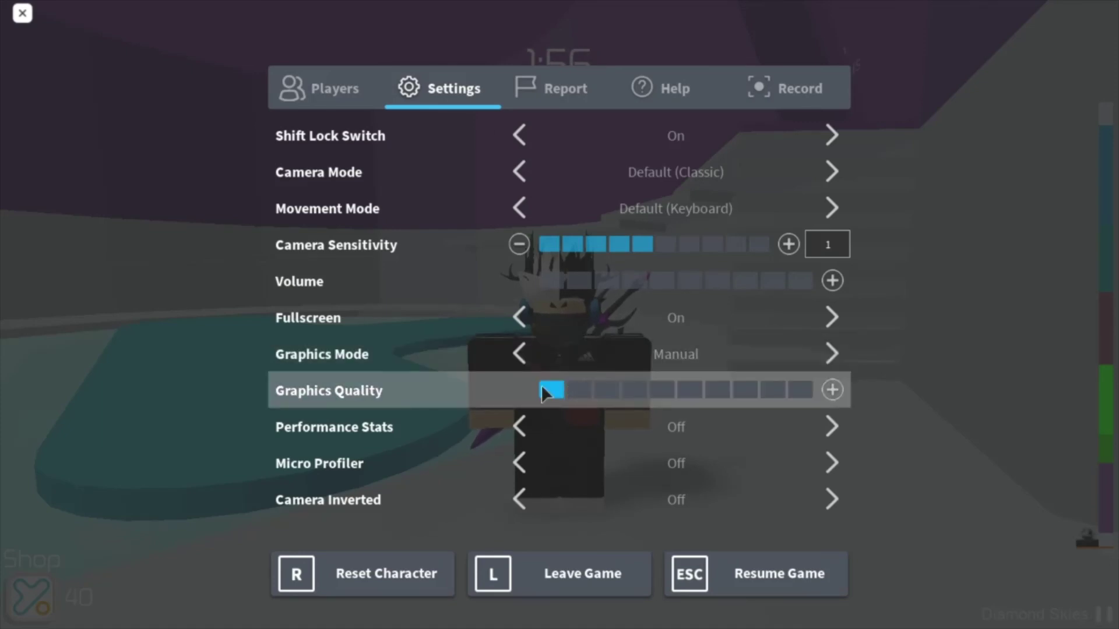
left_click(770, 568)
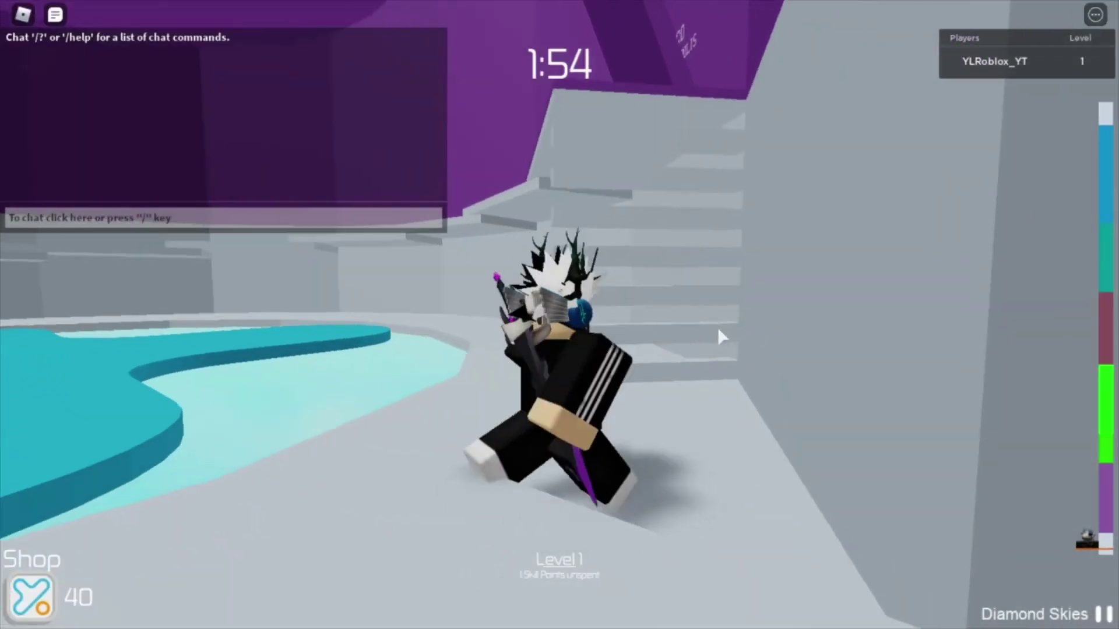
Reopen the Roblox settings and leave Graphics Quality at the lowest level
key("Escape")
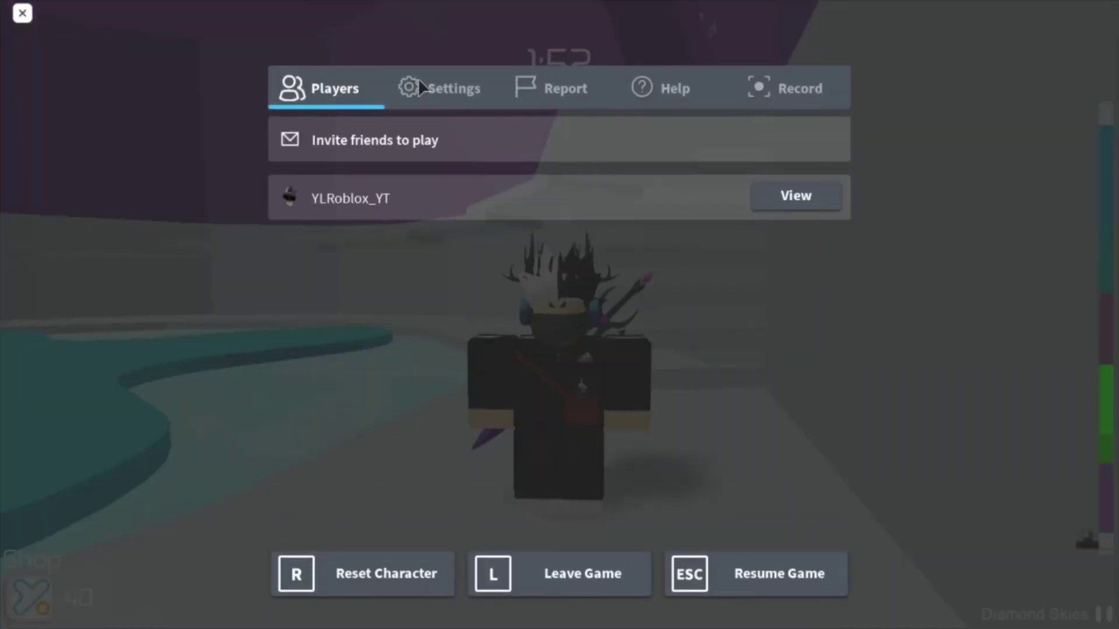
left_click(418, 81)
mouse_move(569, 387)
left_mouse_down()
mouse_move(734, 387)
mouse_move(548, 390)
left_mouse_up()
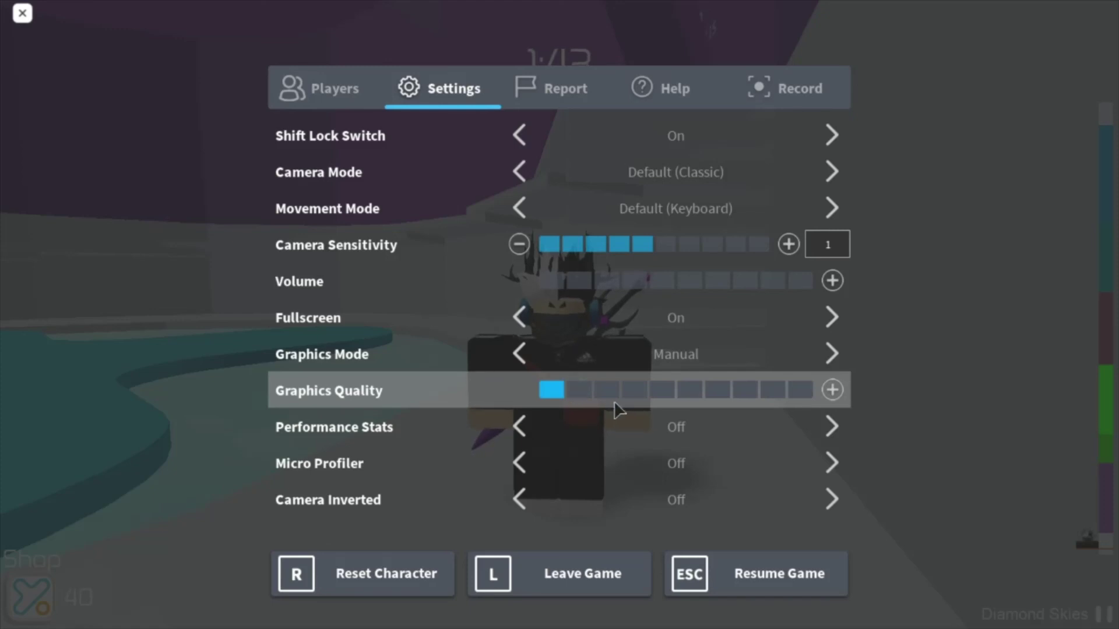
Resume play and run across the purple structure, jumping onto the disc and along the grey rim
left_click(738, 572)
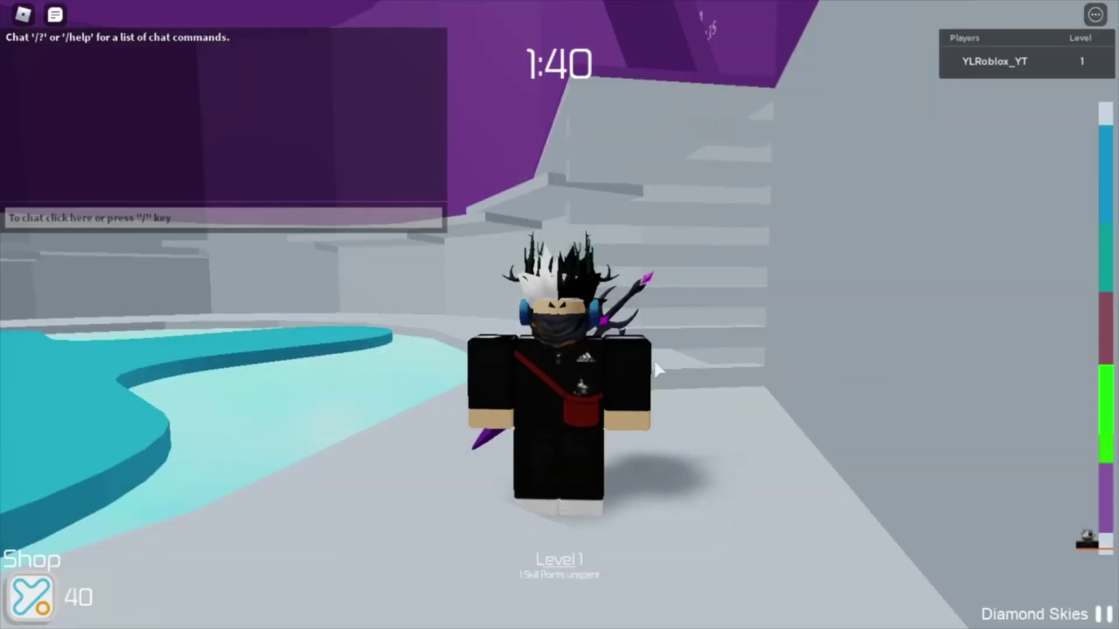
key("w")
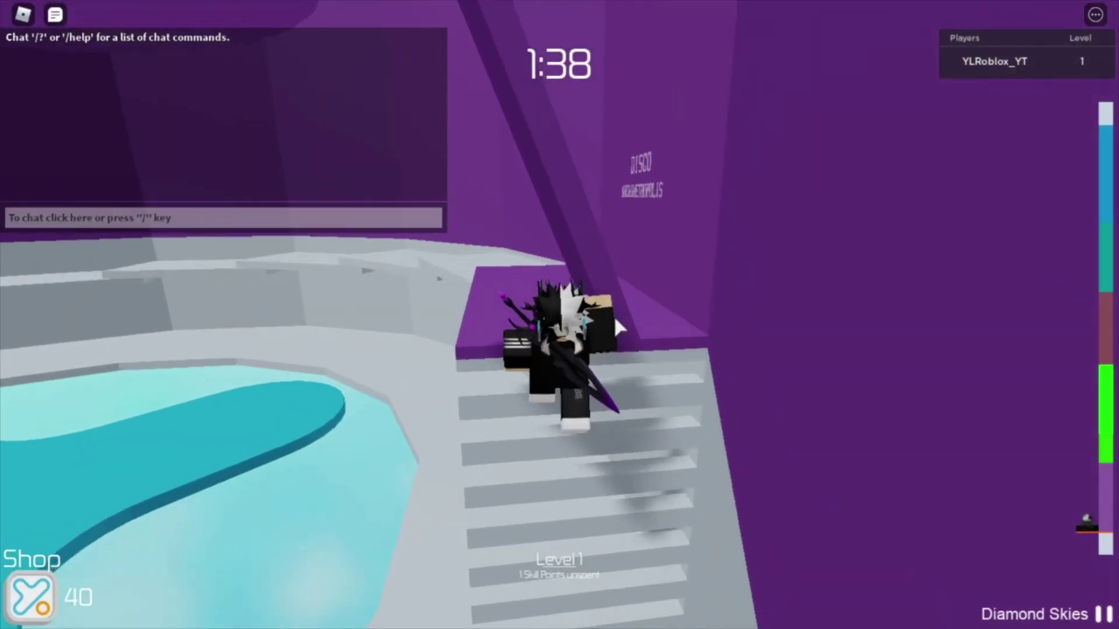
key("w")
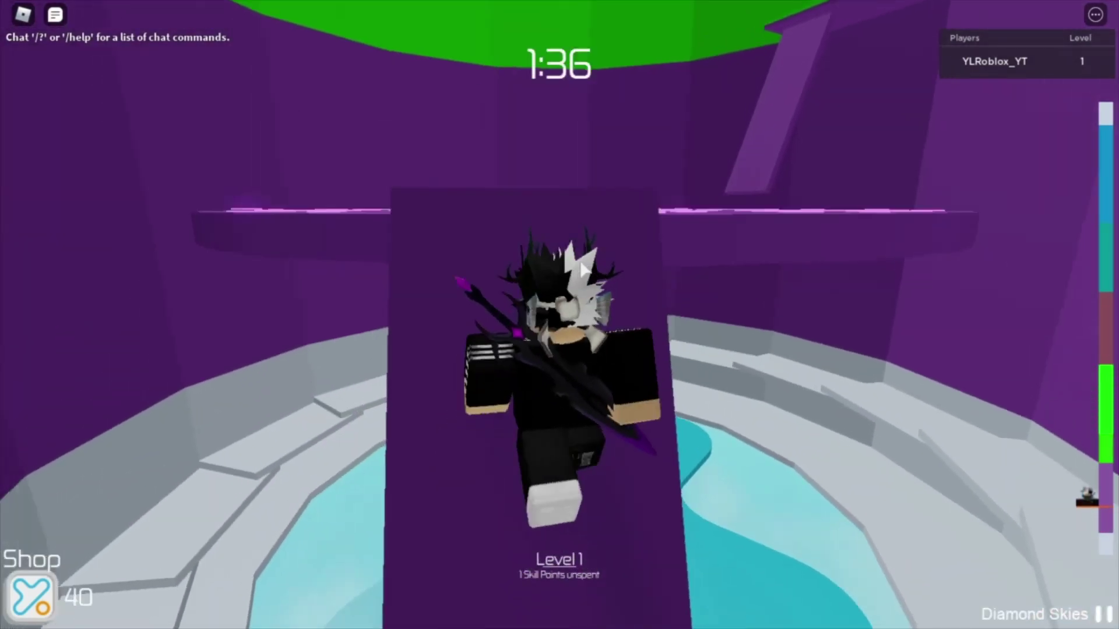
key("space")
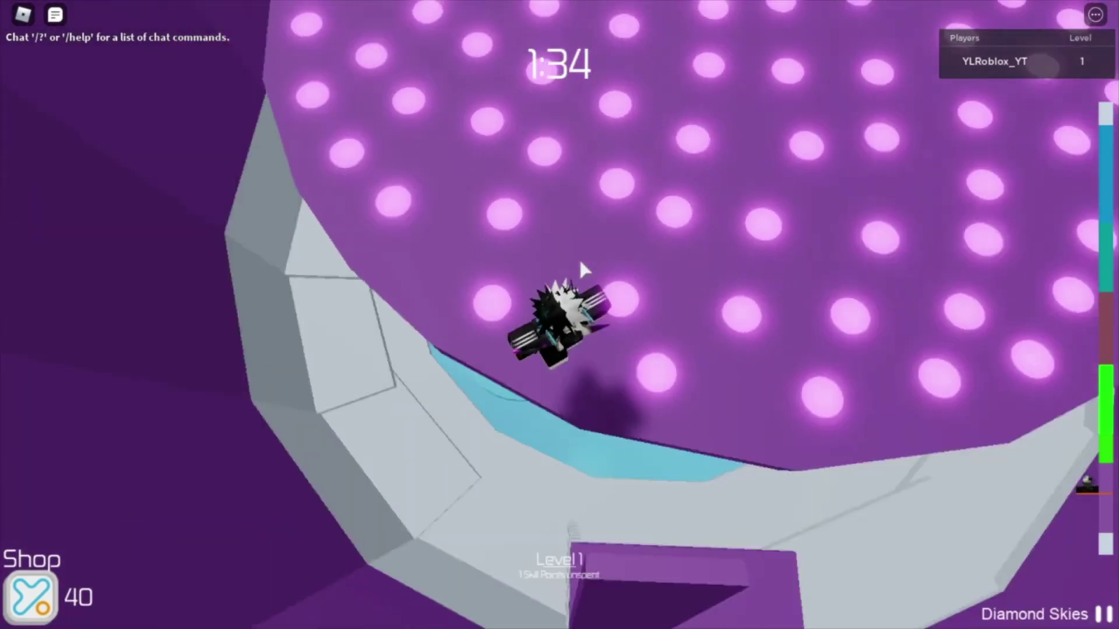
key("w")
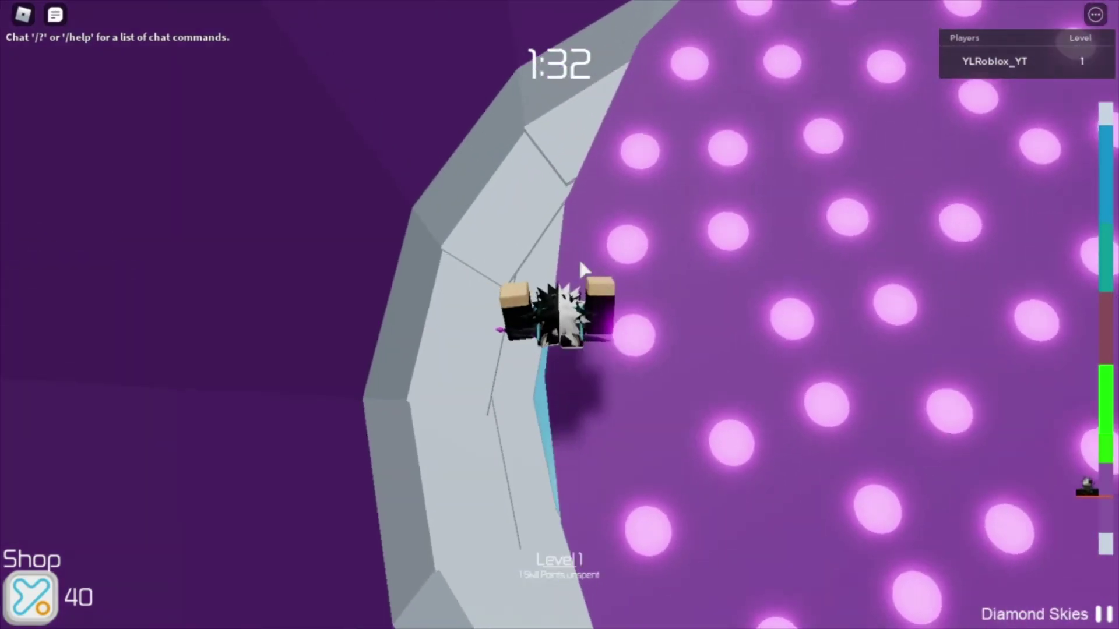
key("w")
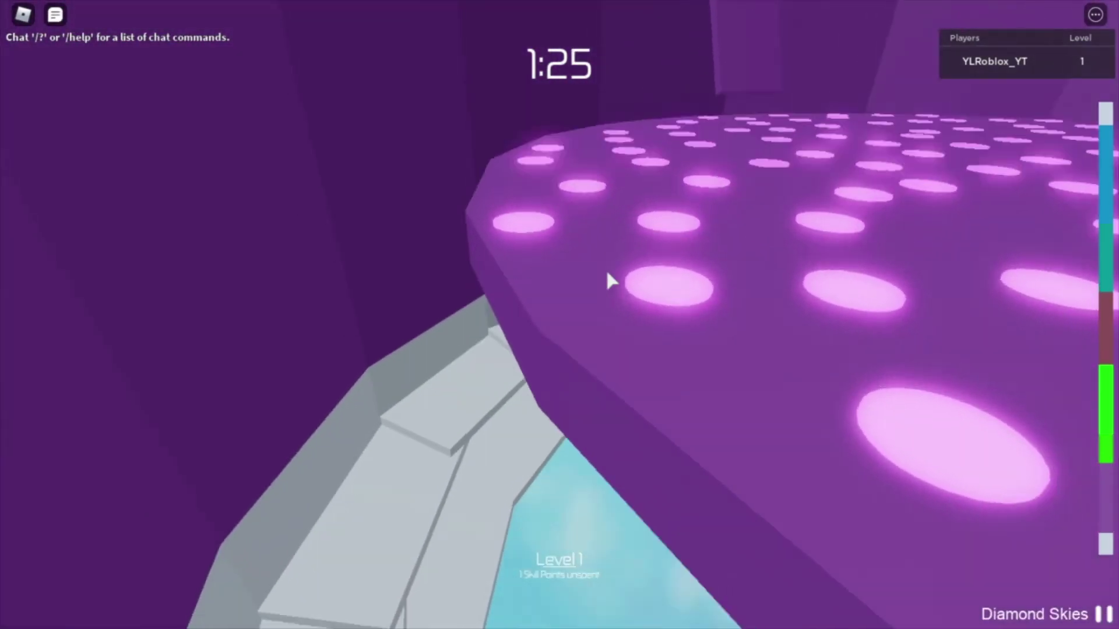
Run through the lobby past the pool and up the stairs onto the purple platform
key("s")
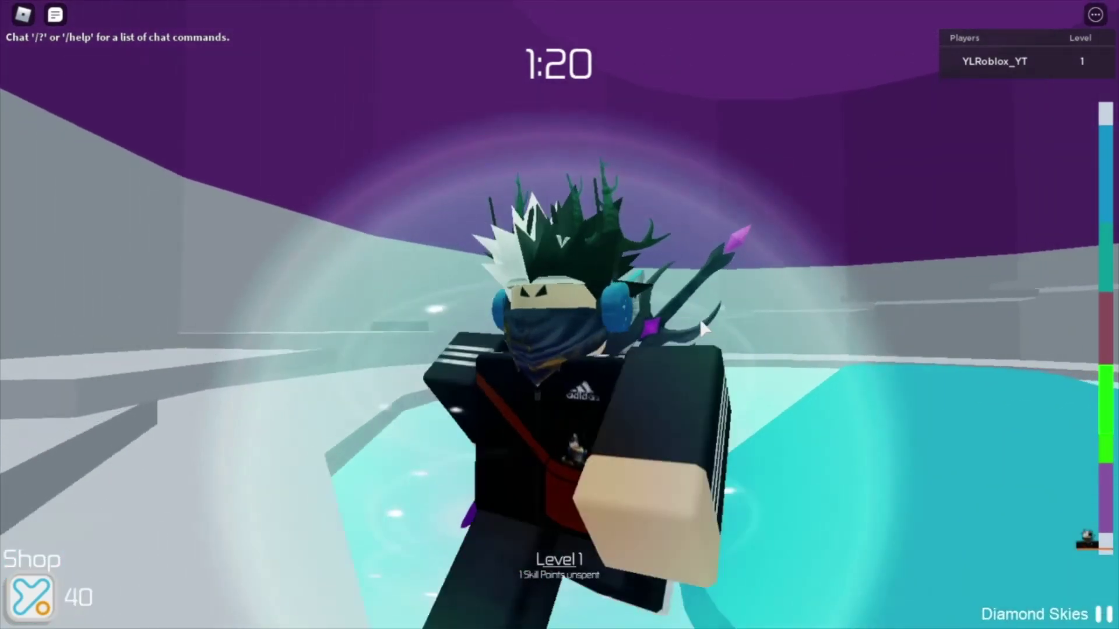
key("w")
key("a")
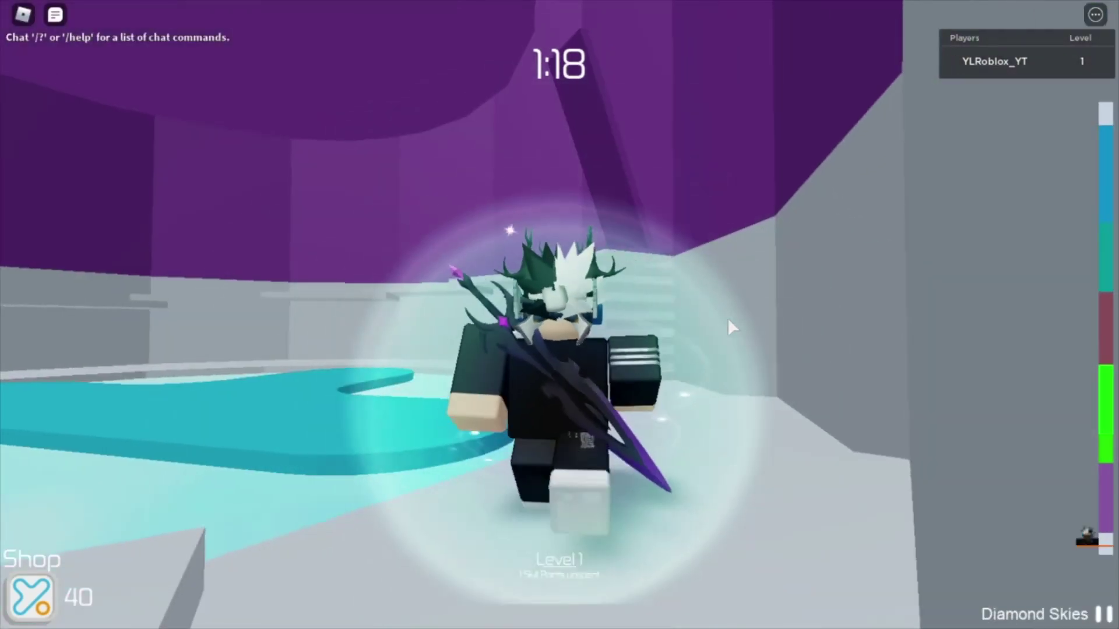
key("w")
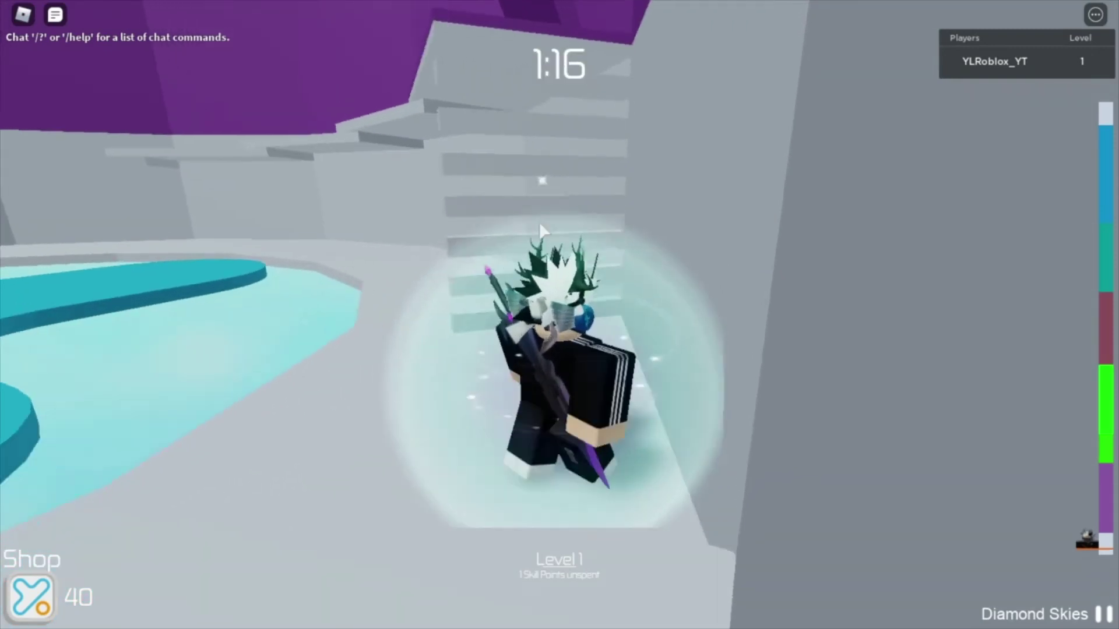
key("w")
Slide down the grey ramp onto the green block, then swing the camera to face the avatar
key("w")
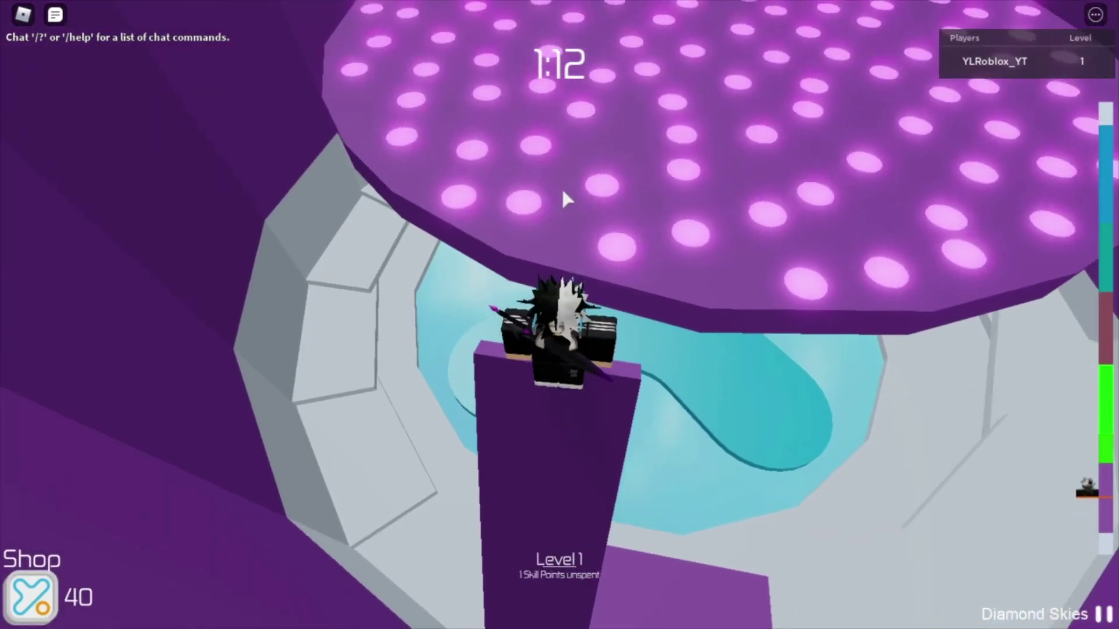
key("w")
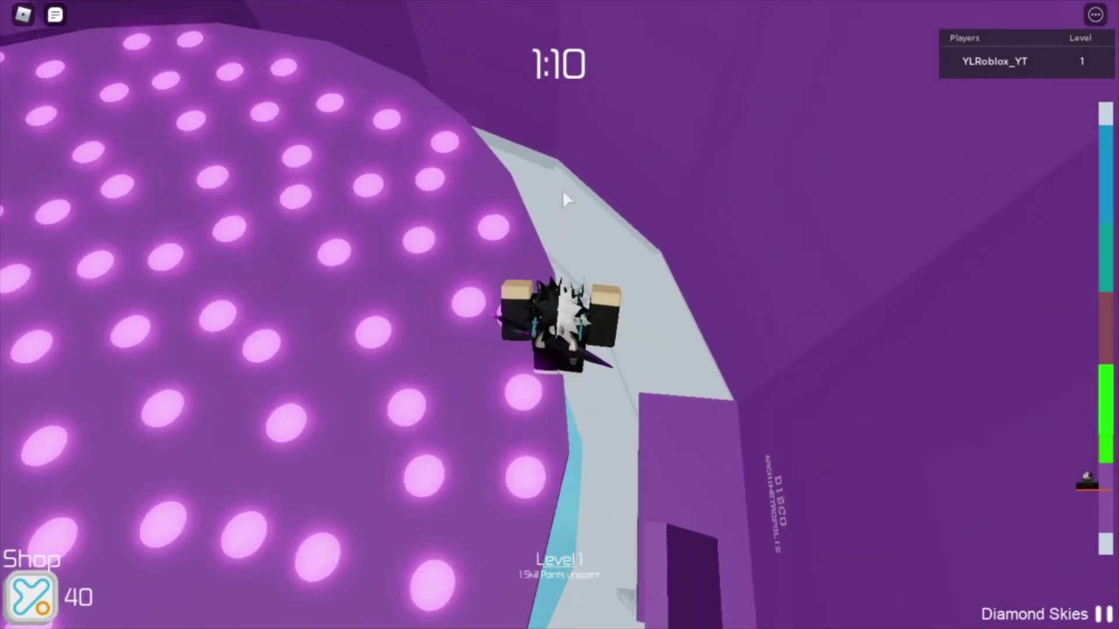
key("w")
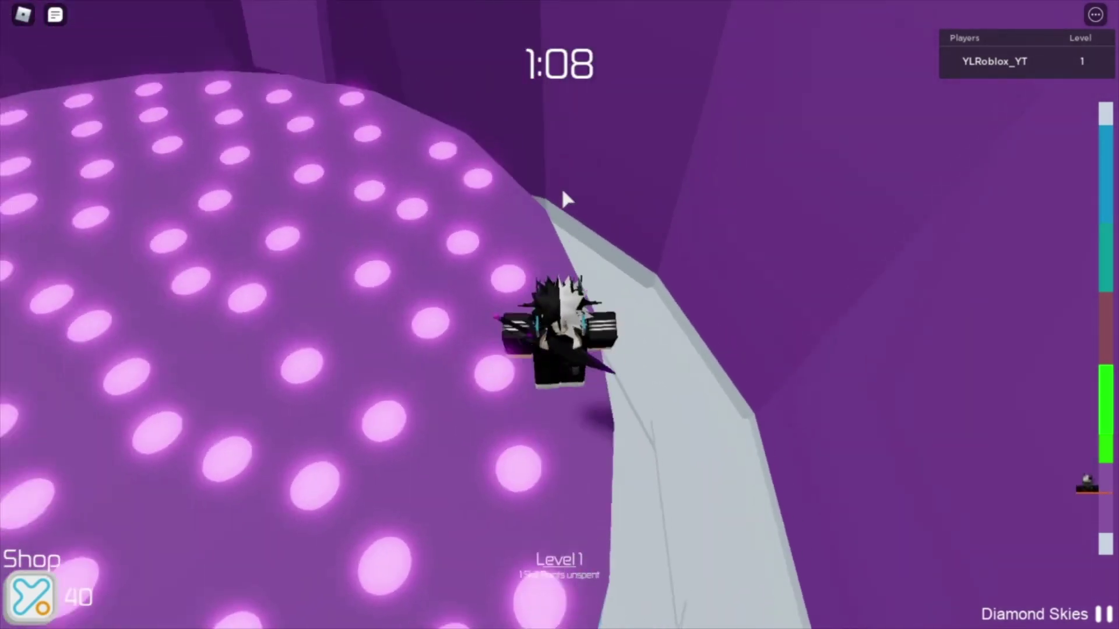
key("w")
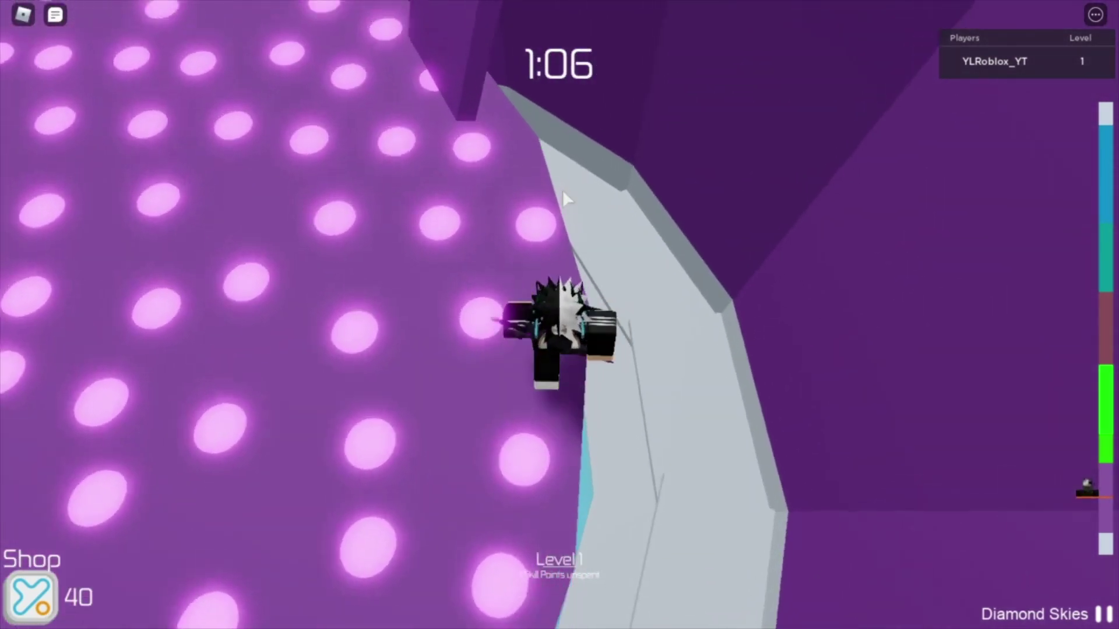
key("w")
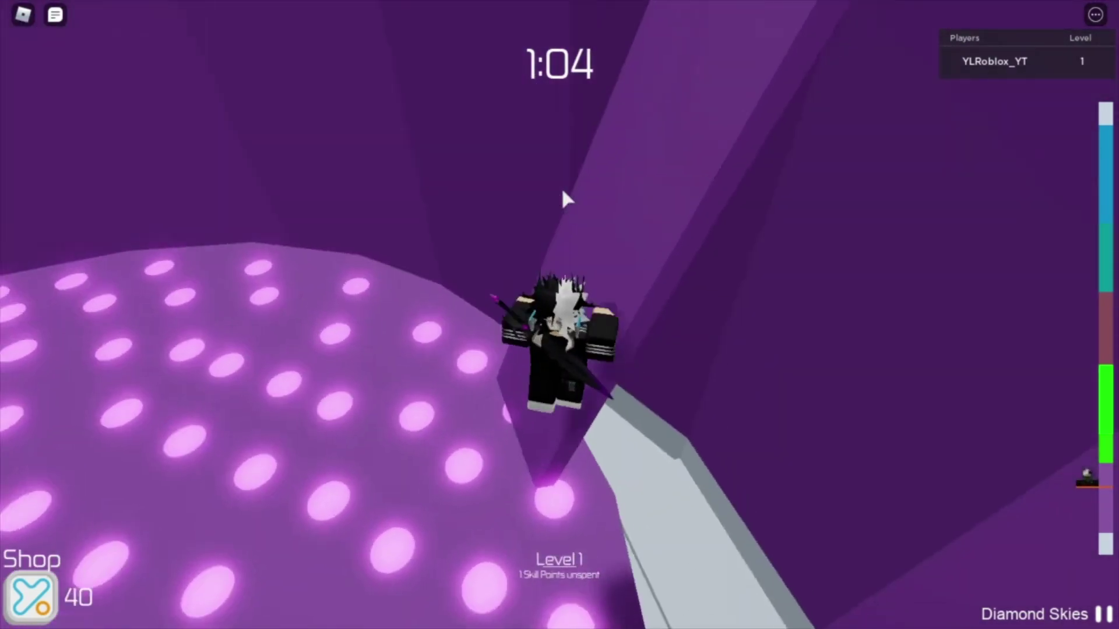
key("w")
key("w")
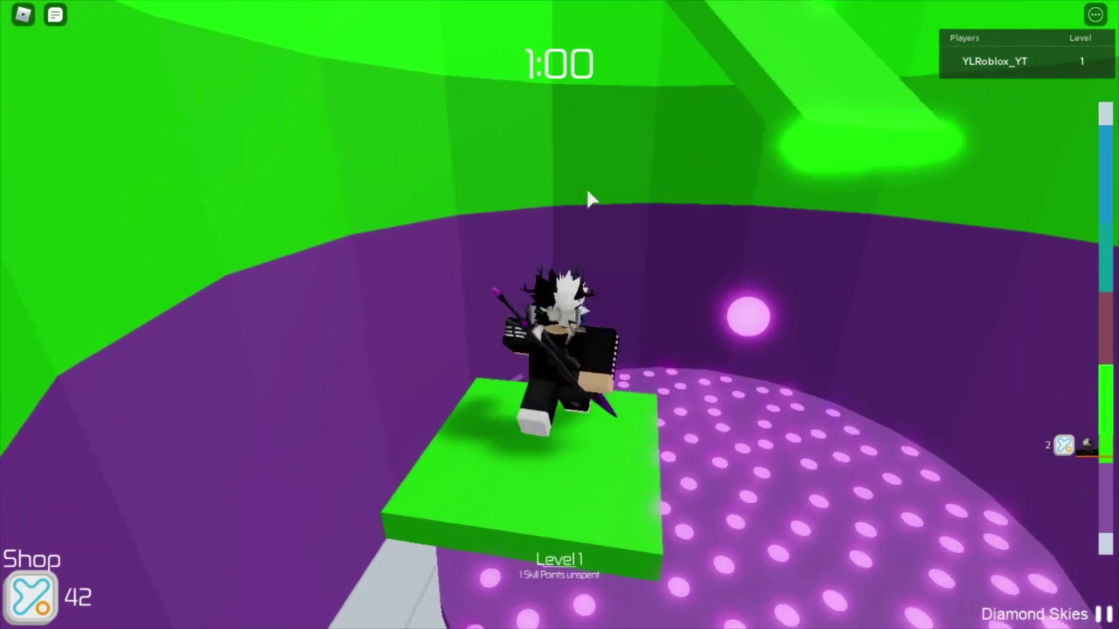
key("w")
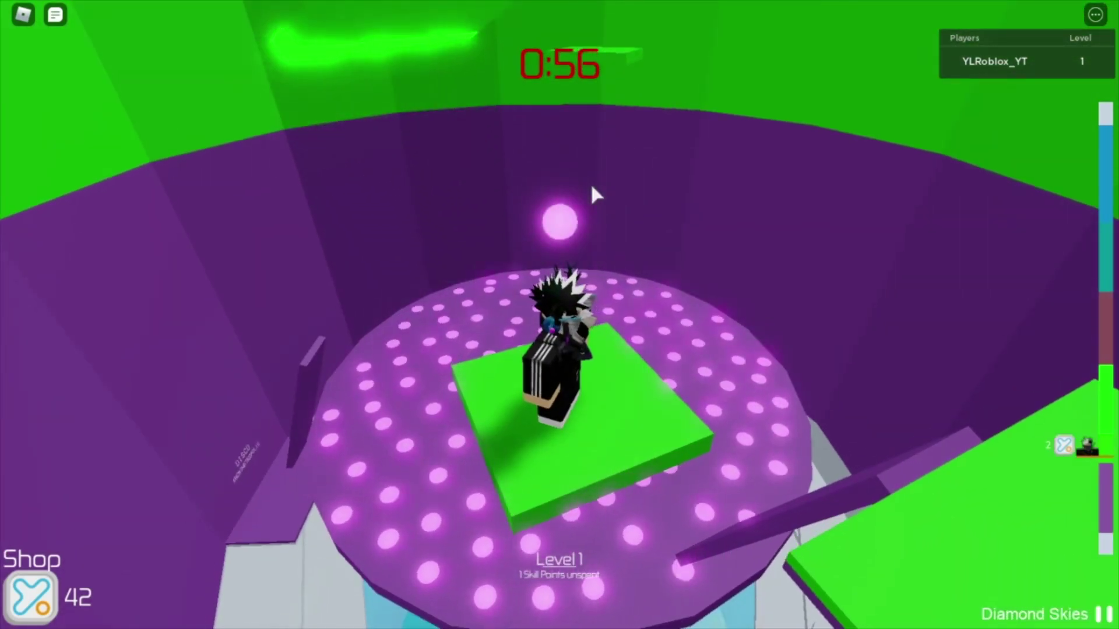
key("Left")
key("Left")
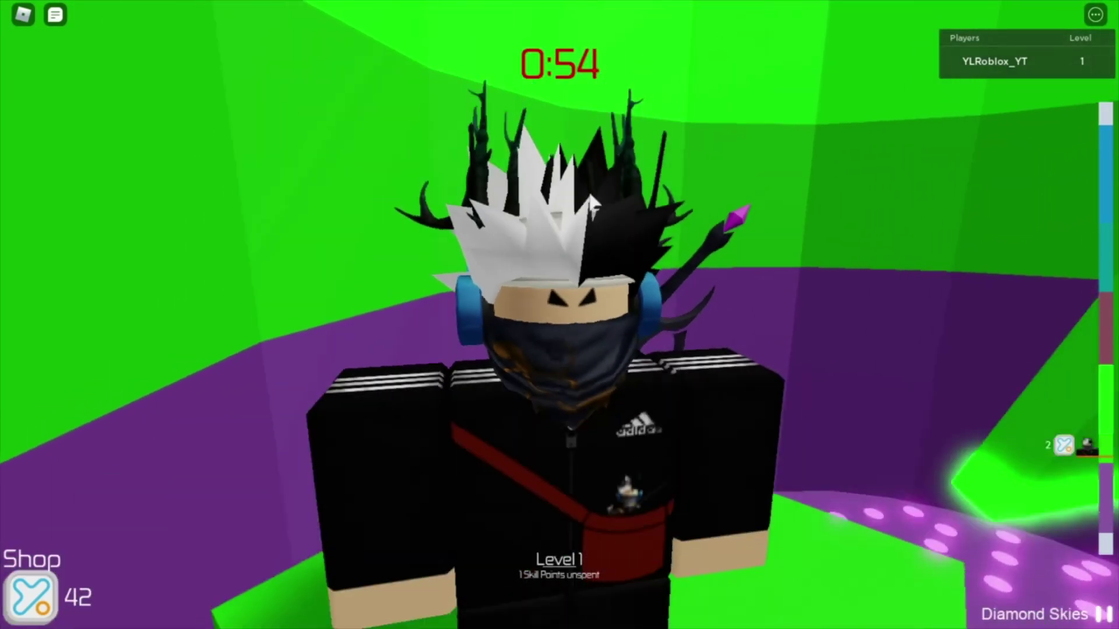
key("Left")
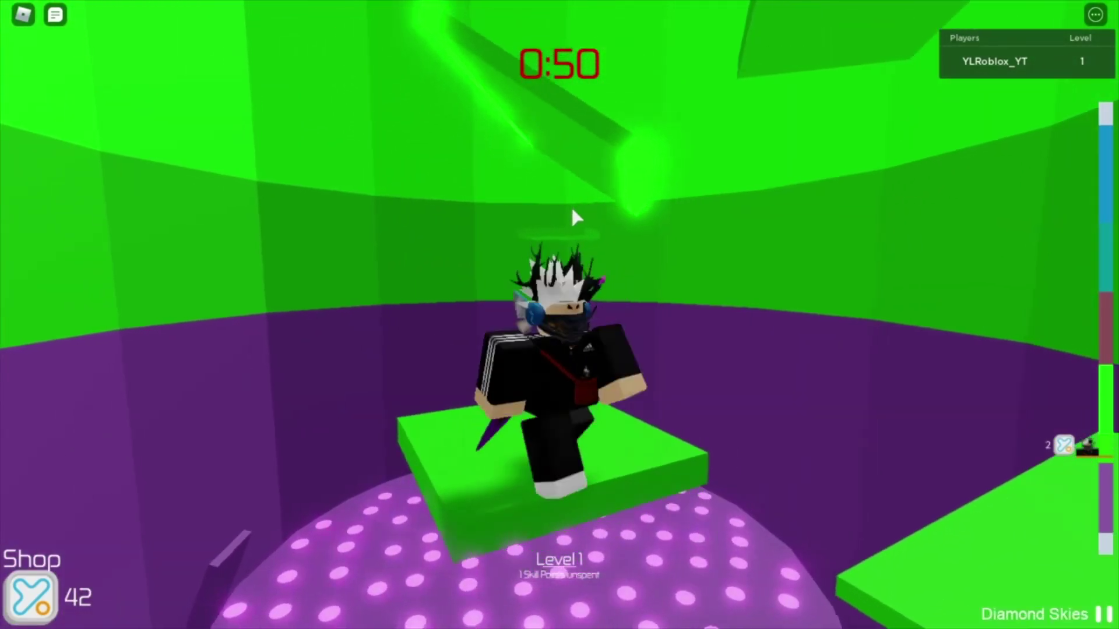
key("Left")
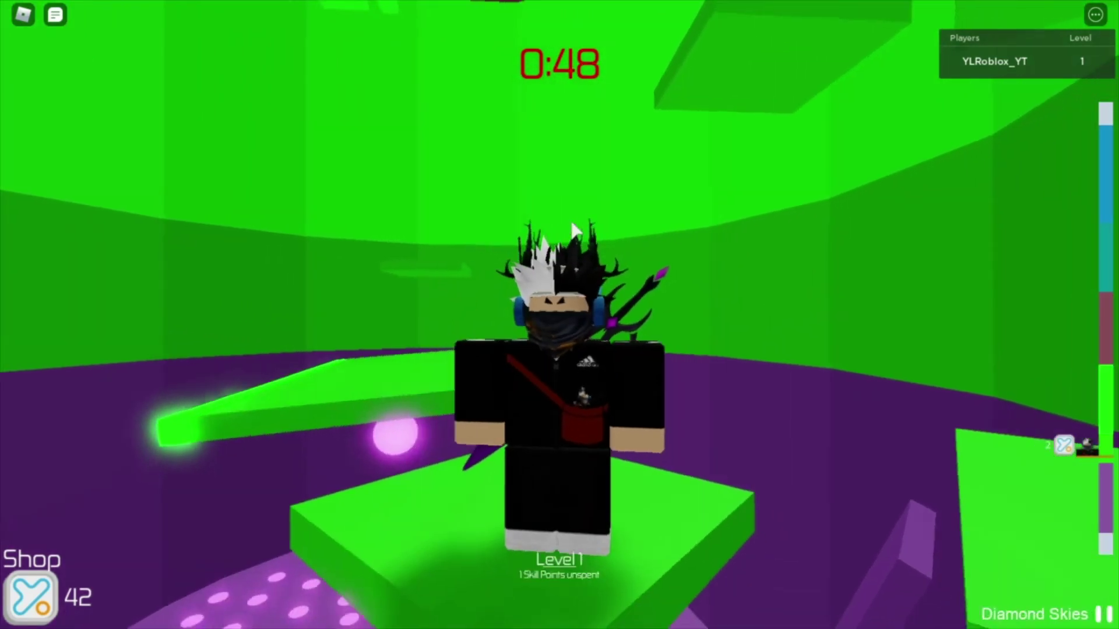